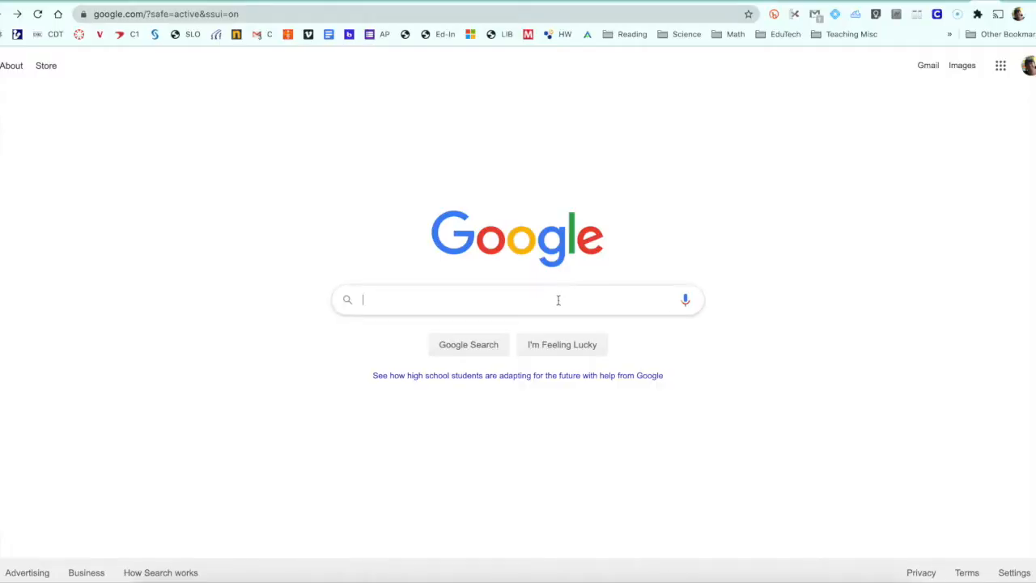
Step: Search Google for "g app launcher" and add the G App Launcher (Customizer for Google) extension from the Chrome Web Store
type("g app launcher")
key("Return")
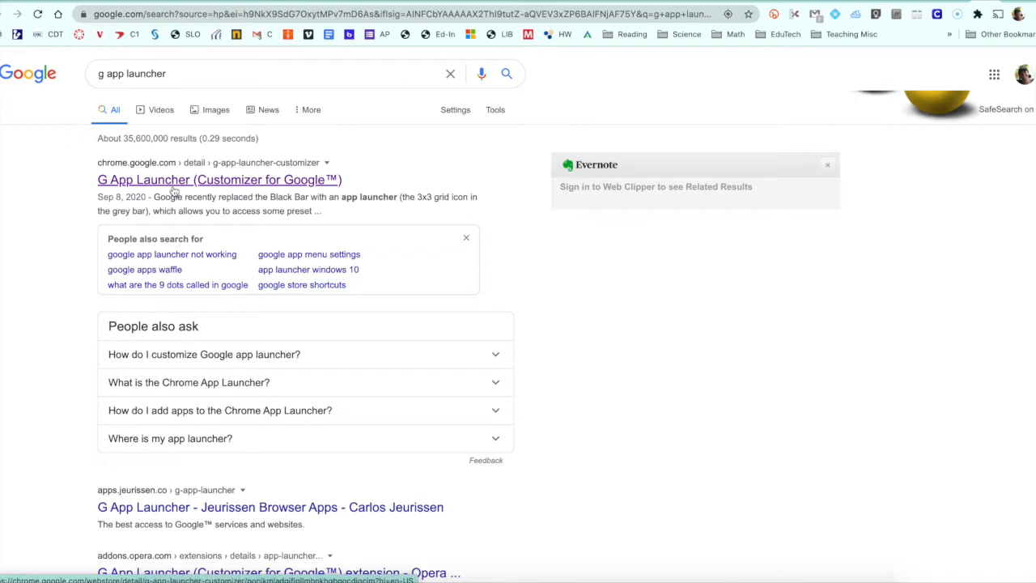
left_click(173, 186)
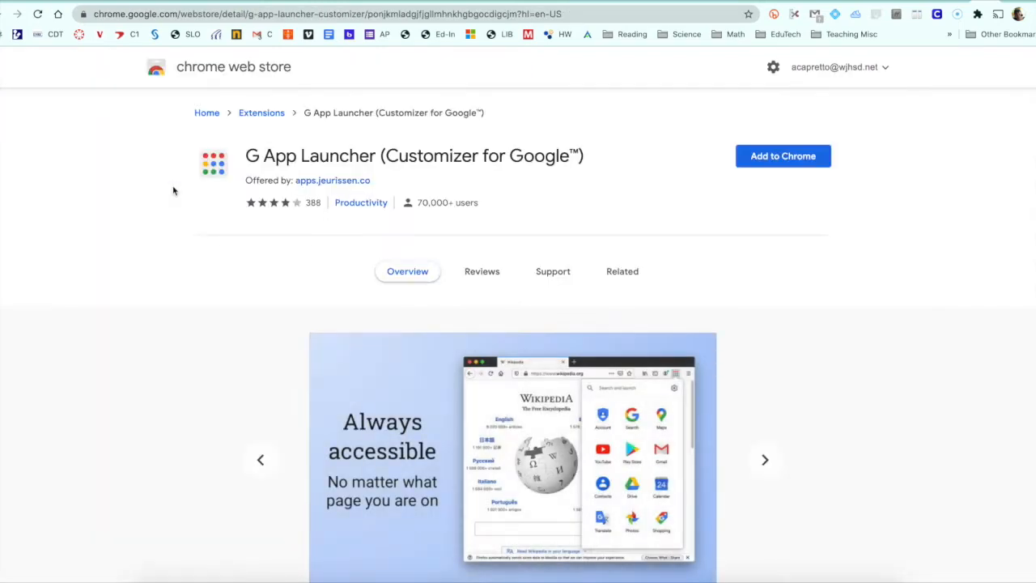
left_click(781, 160)
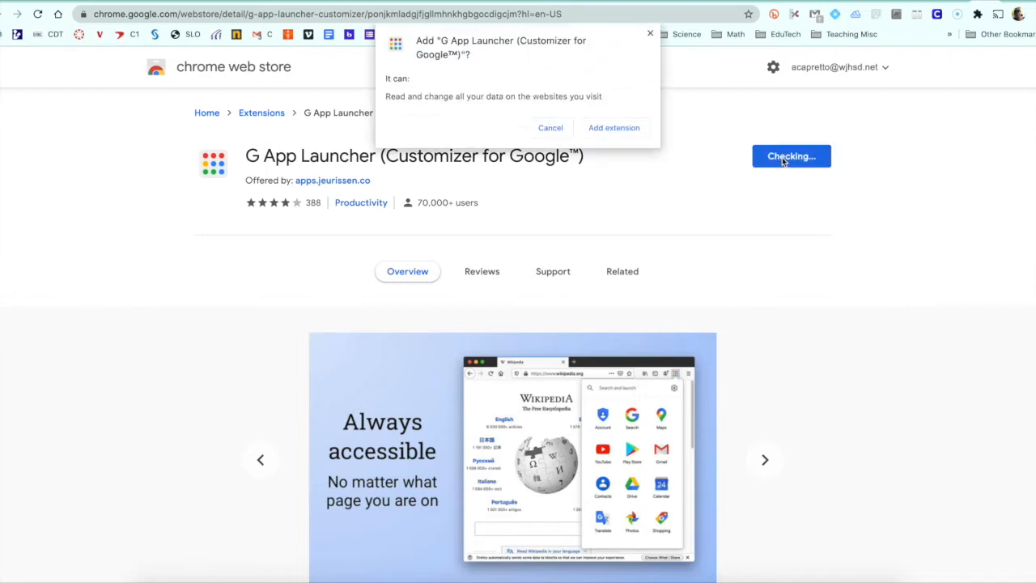
left_click(611, 128)
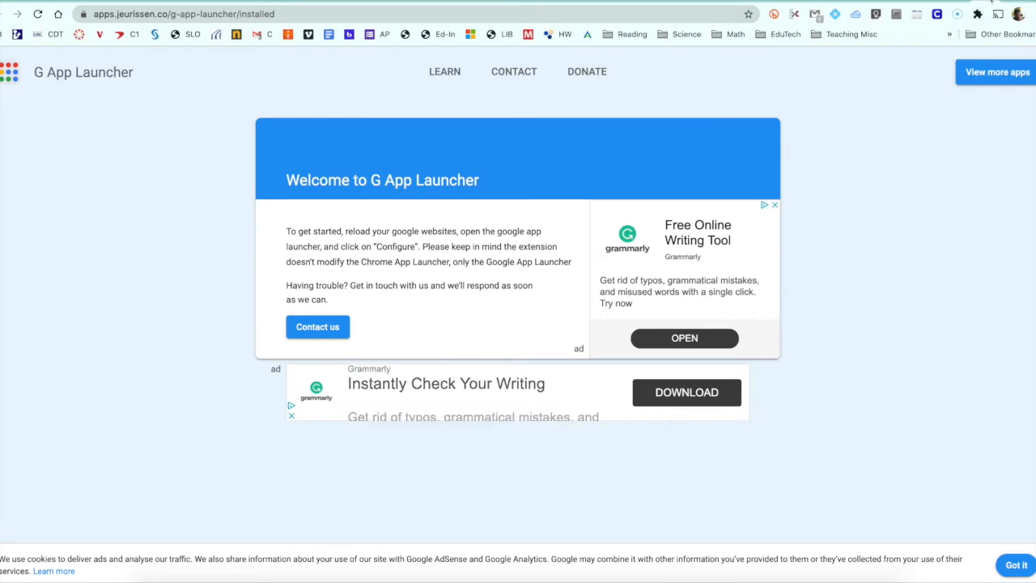
Step: Close the extension's welcome page and pin G App Launcher to the browser toolbar
left_click(991, 1)
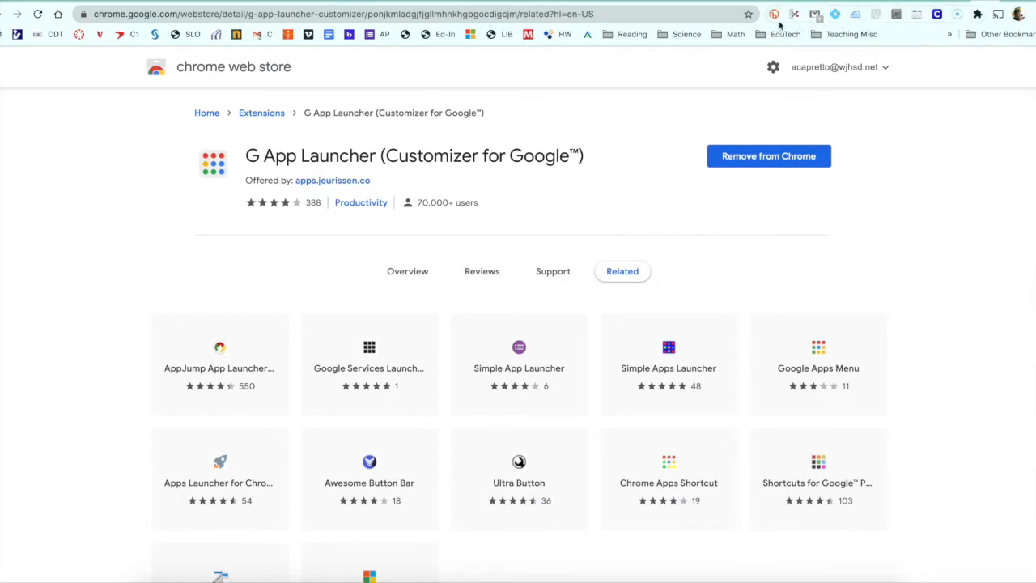
left_click(977, 14)
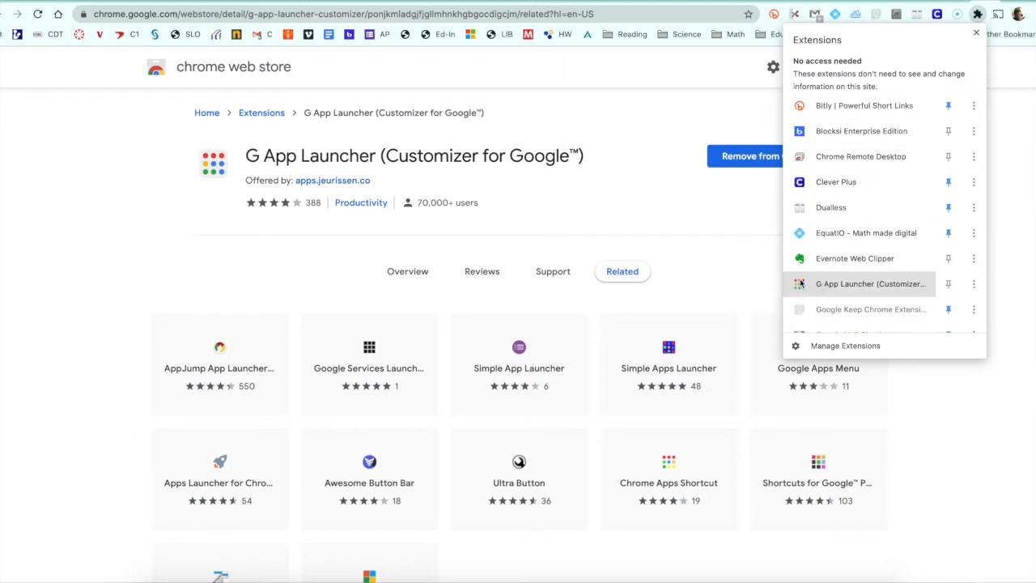
left_click(948, 285)
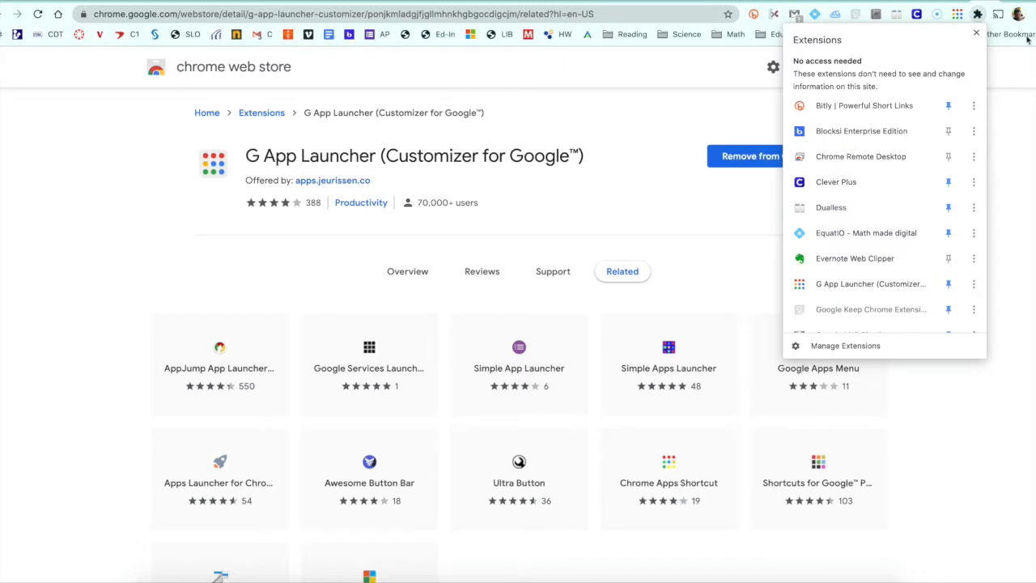
left_click(1015, 68)
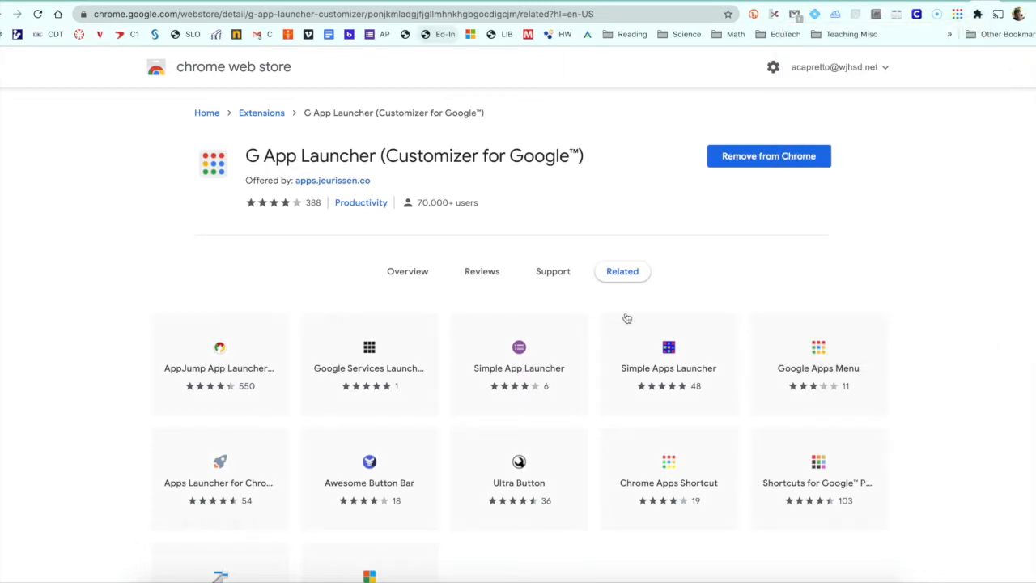
mouse_move(626, 318)
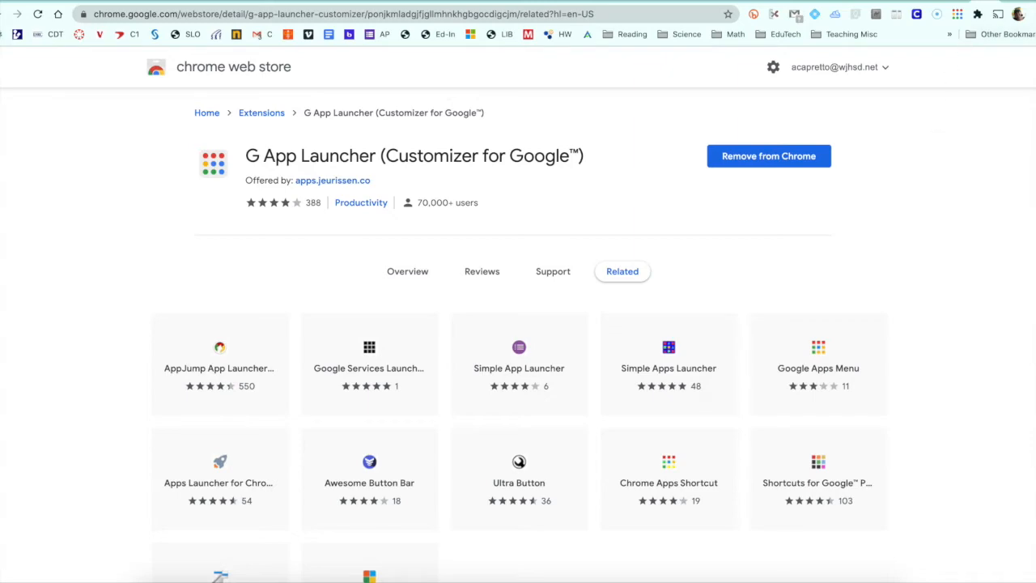
key("ctrl+t")
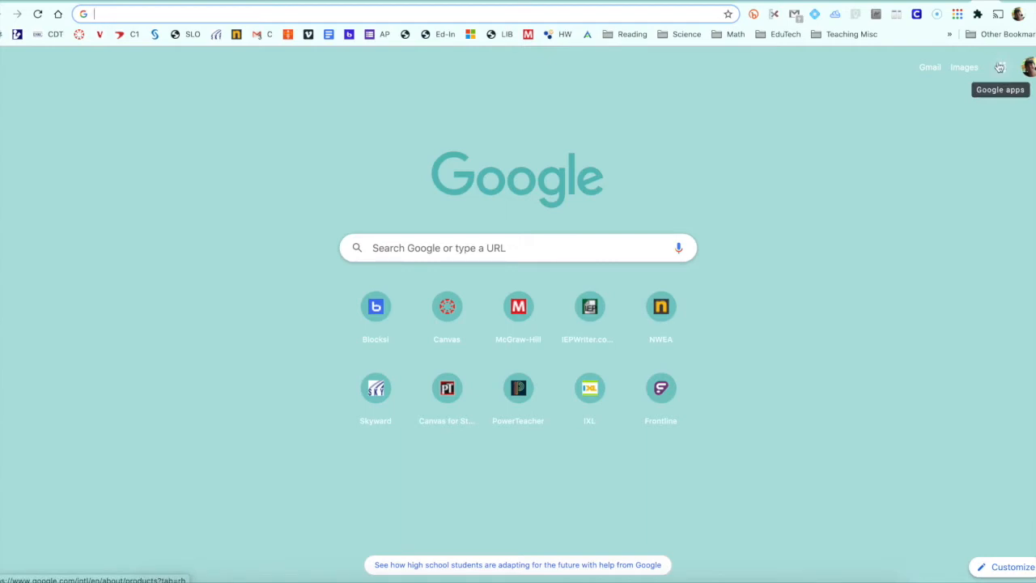
key("ctrl+w")
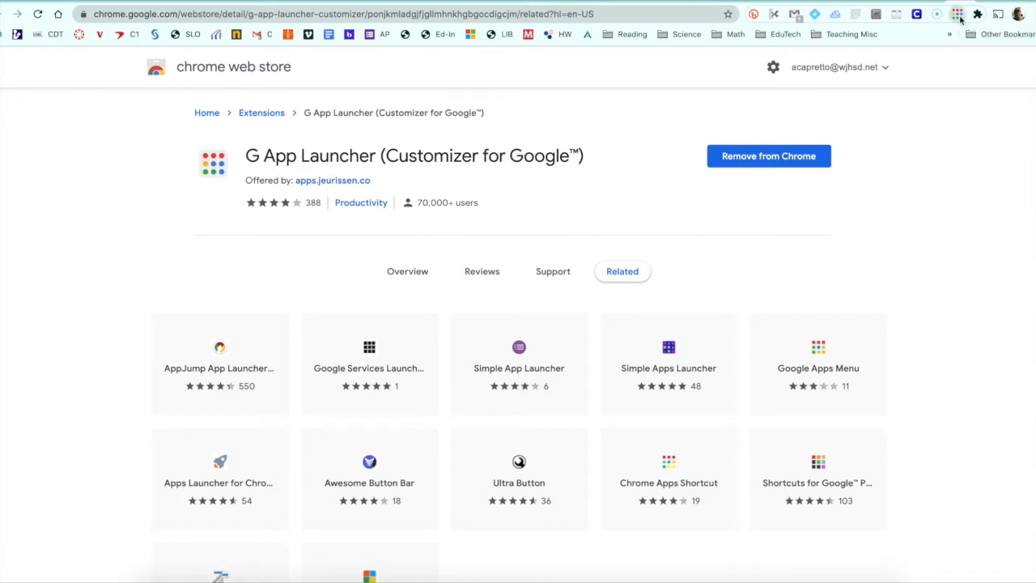
Step: Open the G App Launcher settings and remove the COVID-19 shortcut from My shortcuts
left_click(958, 16)
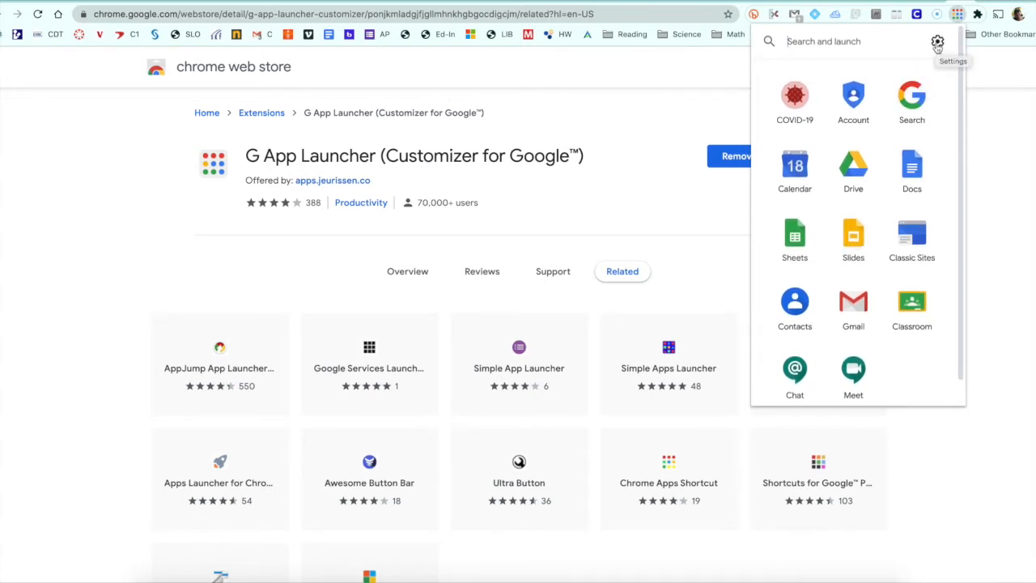
left_click(937, 43)
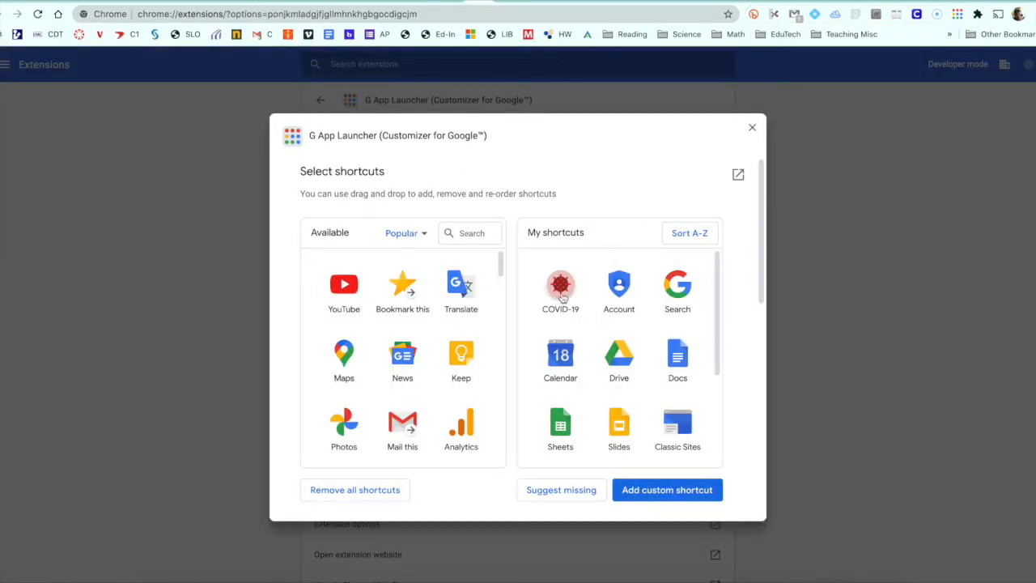
left_click_drag(311, 232, 349, 232)
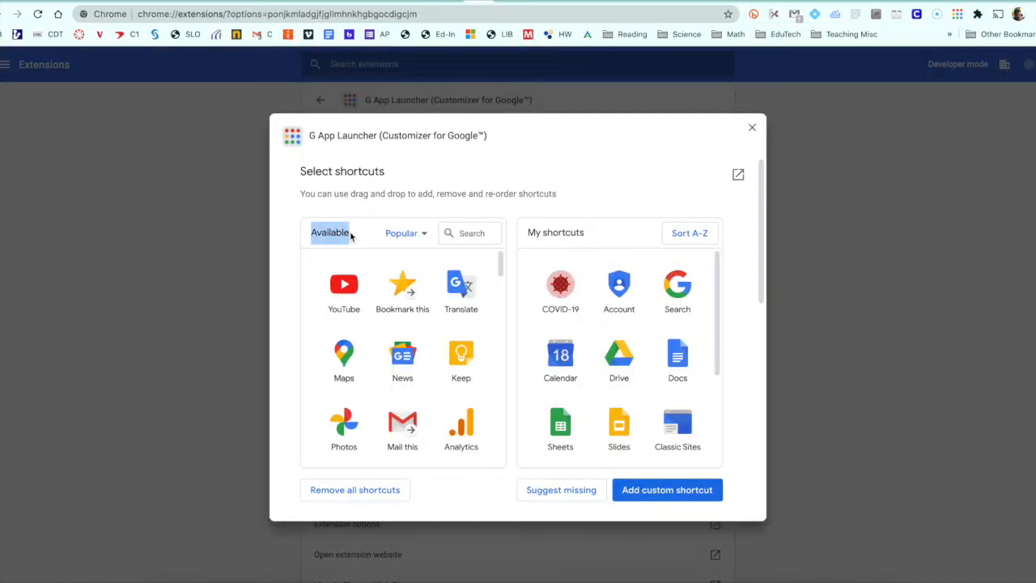
left_click_drag(527, 232, 584, 235)
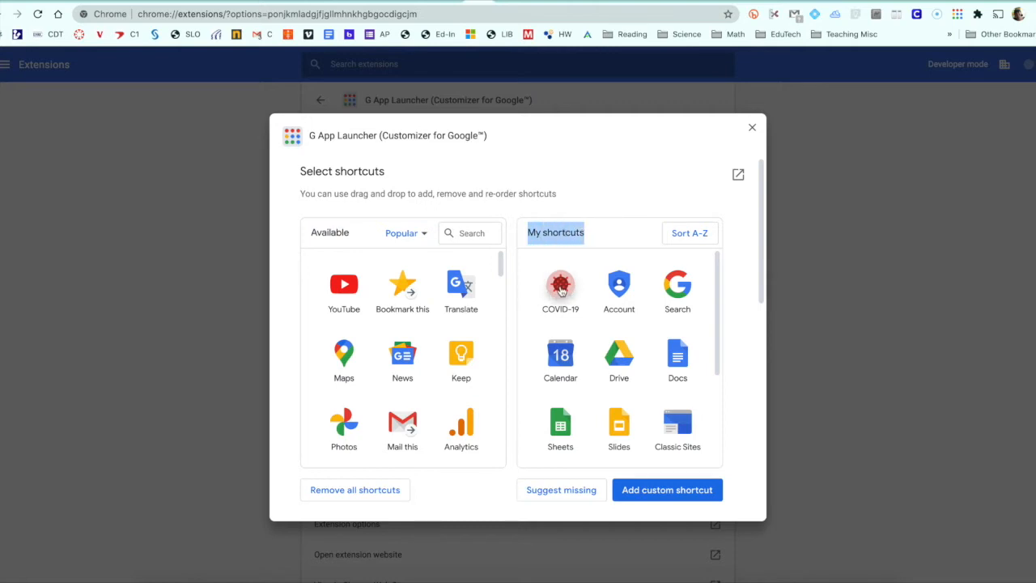
left_click_drag(561, 292, 413, 321)
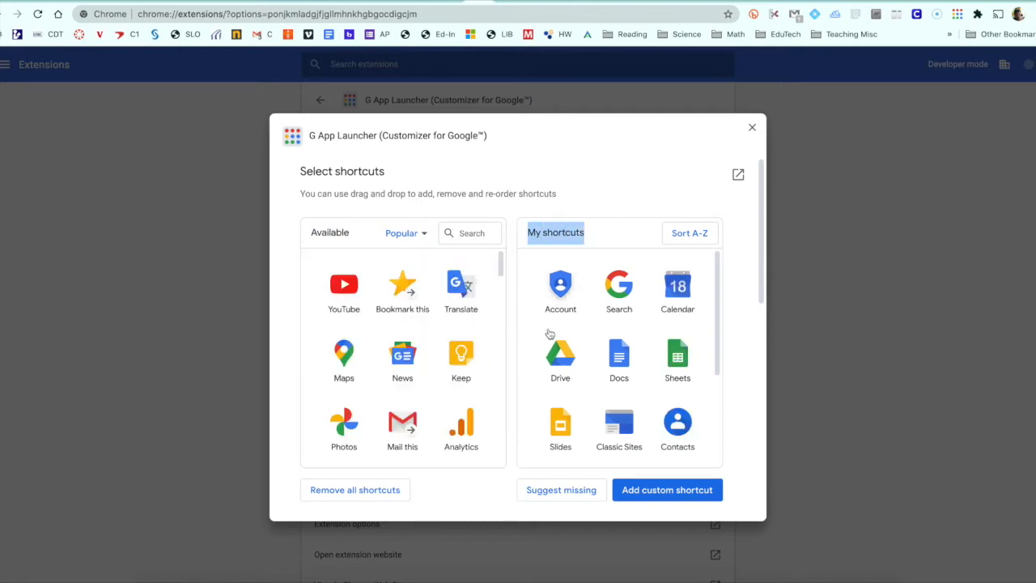
Step: Add Keep to My shortcuts directly after Drive, and move Meet to the first position
left_click_drag(466, 356, 591, 354)
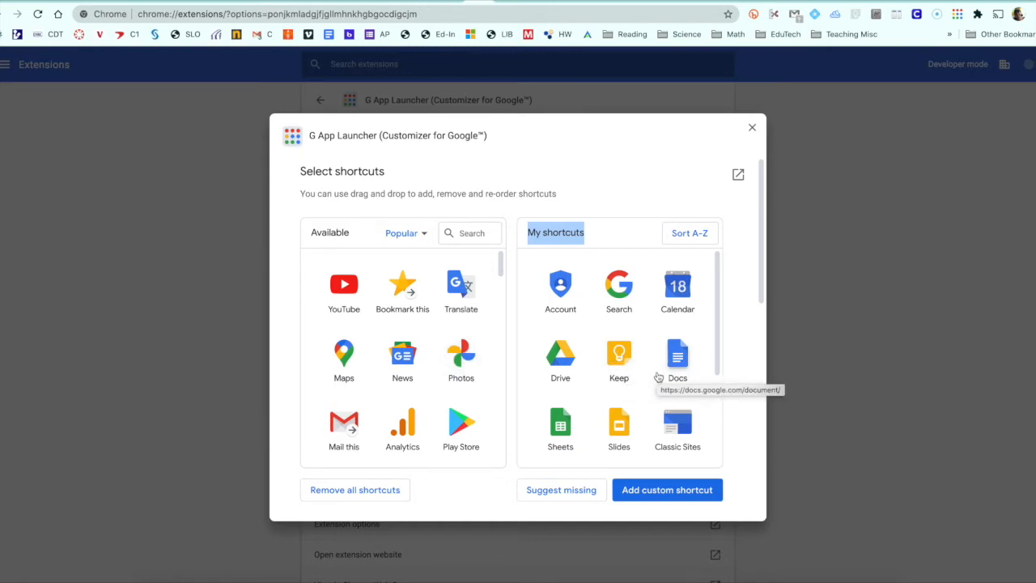
scroll(617, 399, "down", 3)
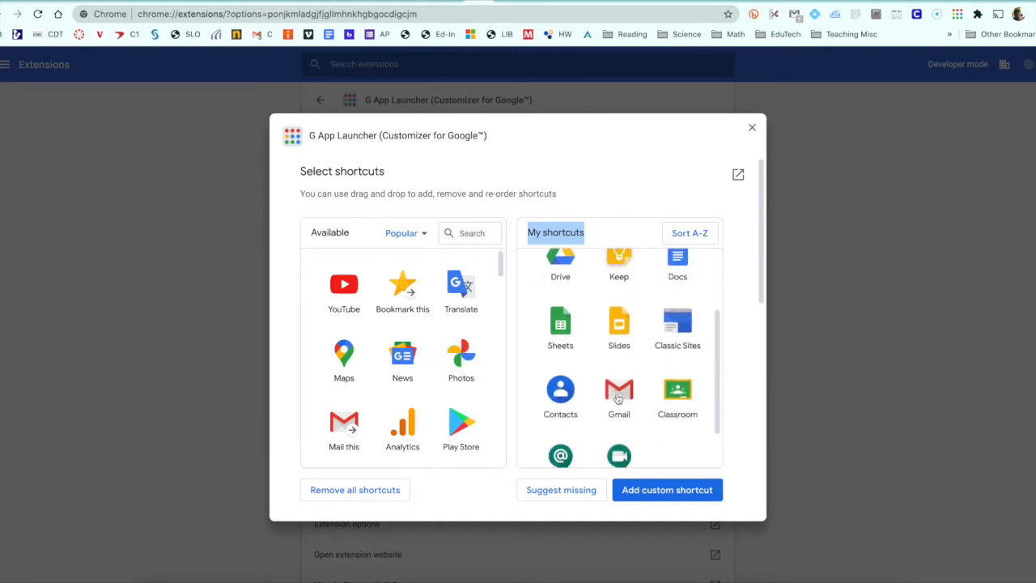
left_click_drag(619, 439, 623, 376)
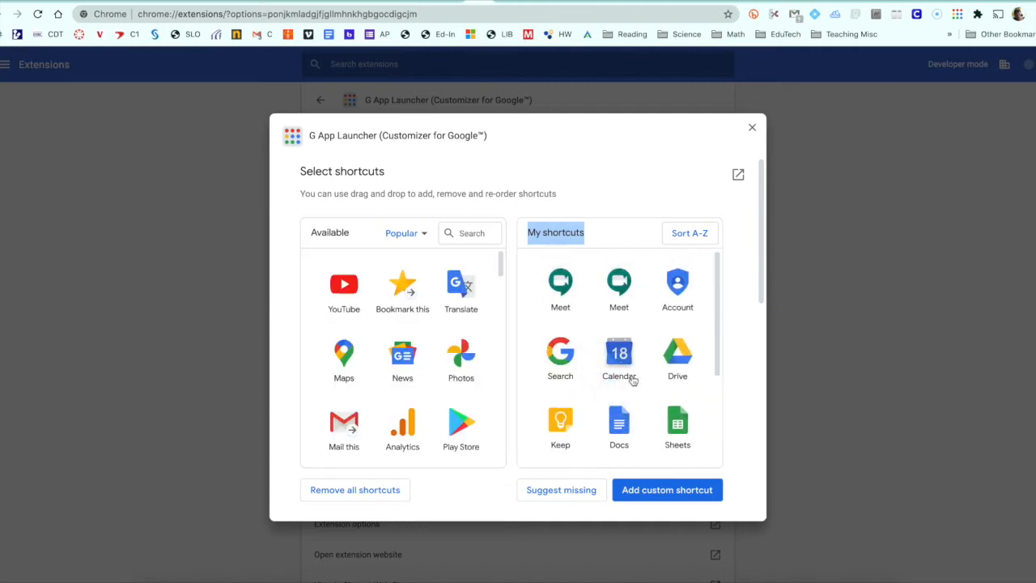
left_click(619, 291)
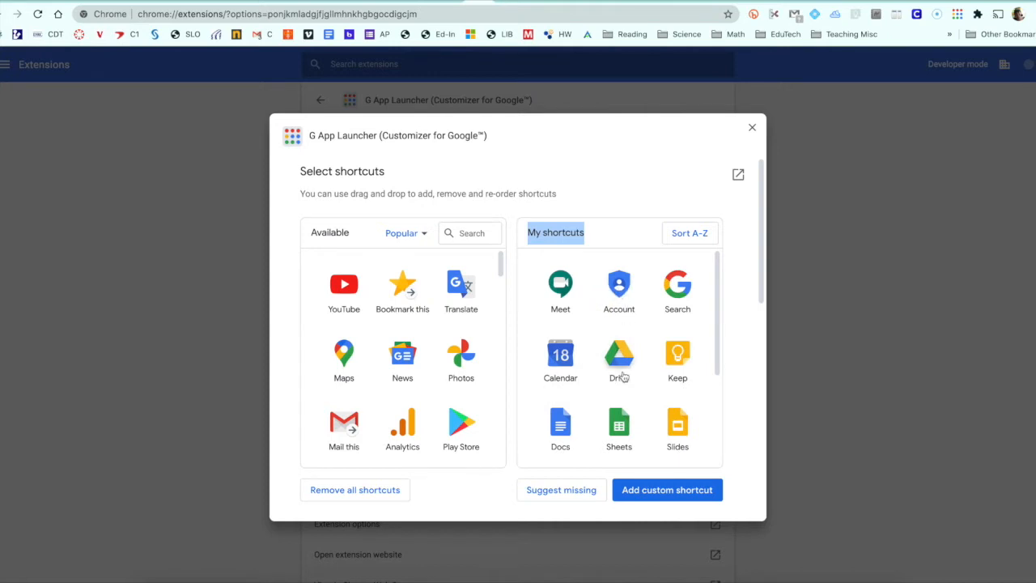
Step: Browse the available shortcuts, search them for "maps", and clear the search
scroll(454, 399, "down", 5)
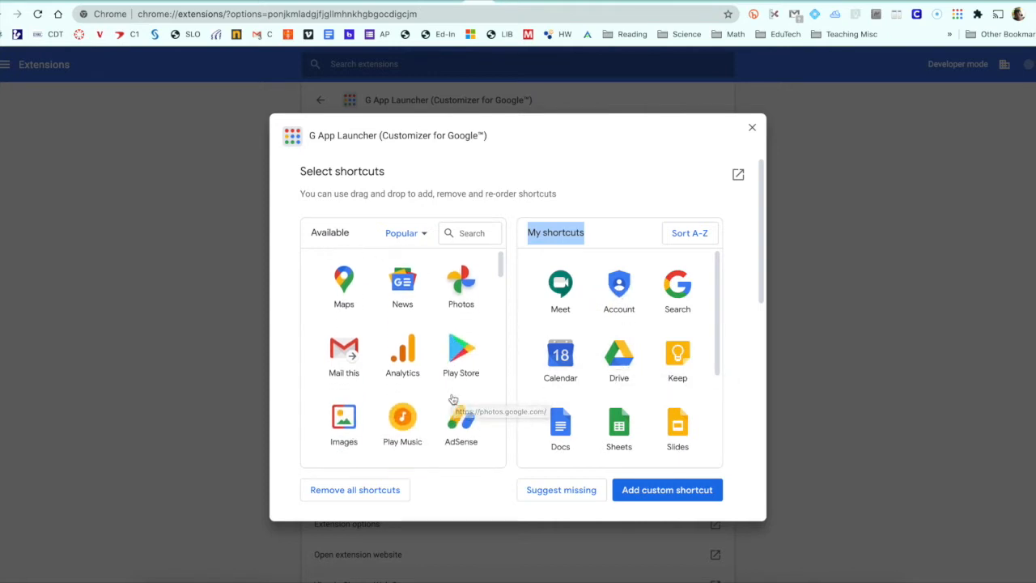
scroll(465, 315, "up", 4)
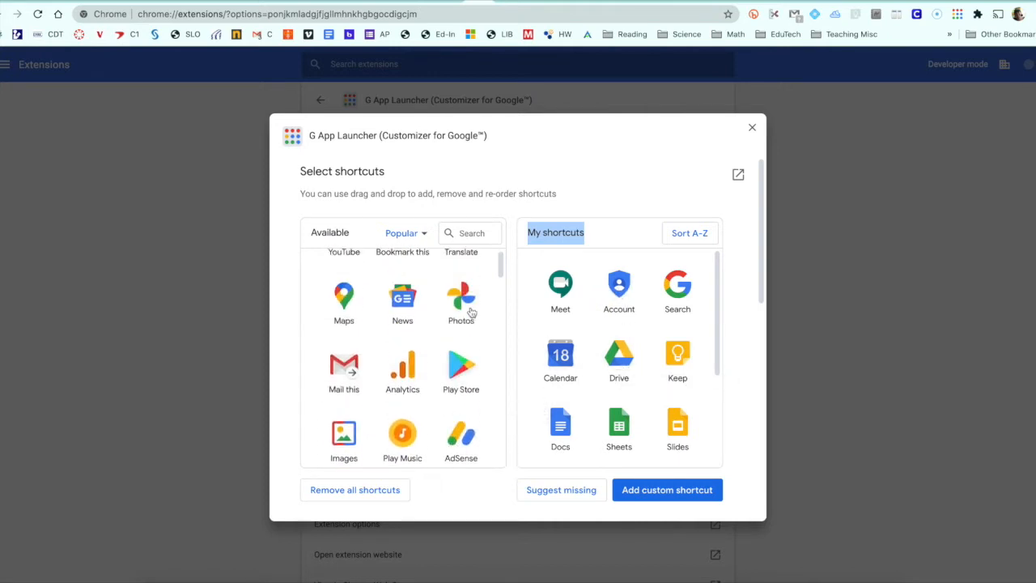
left_click(477, 232)
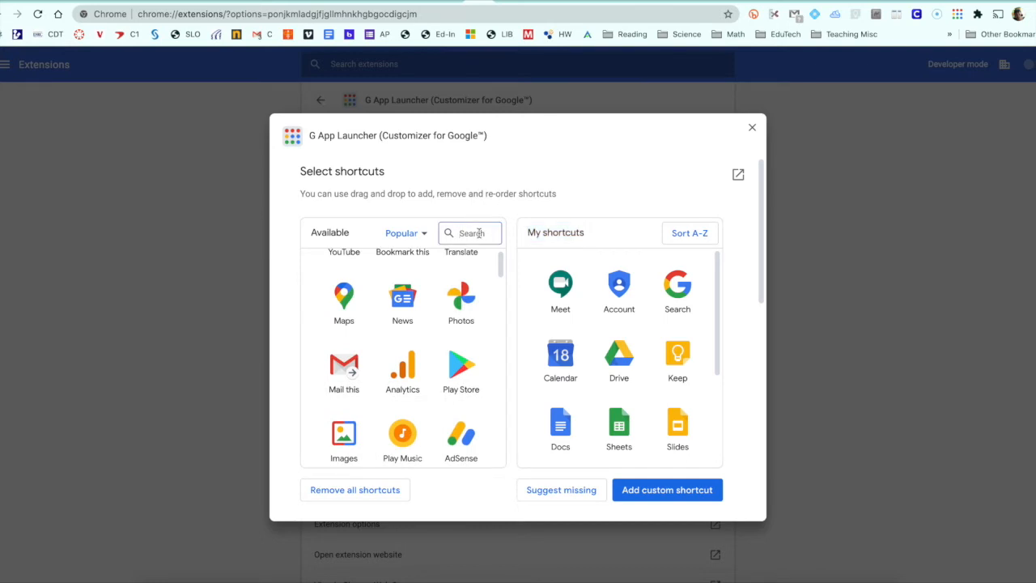
type("maps")
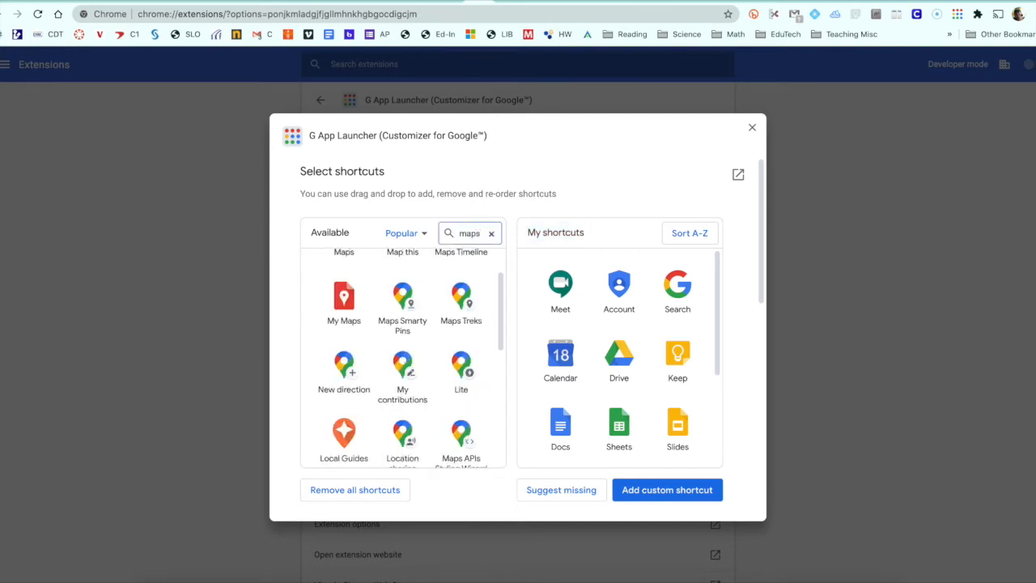
scroll(437, 318, "up", 2)
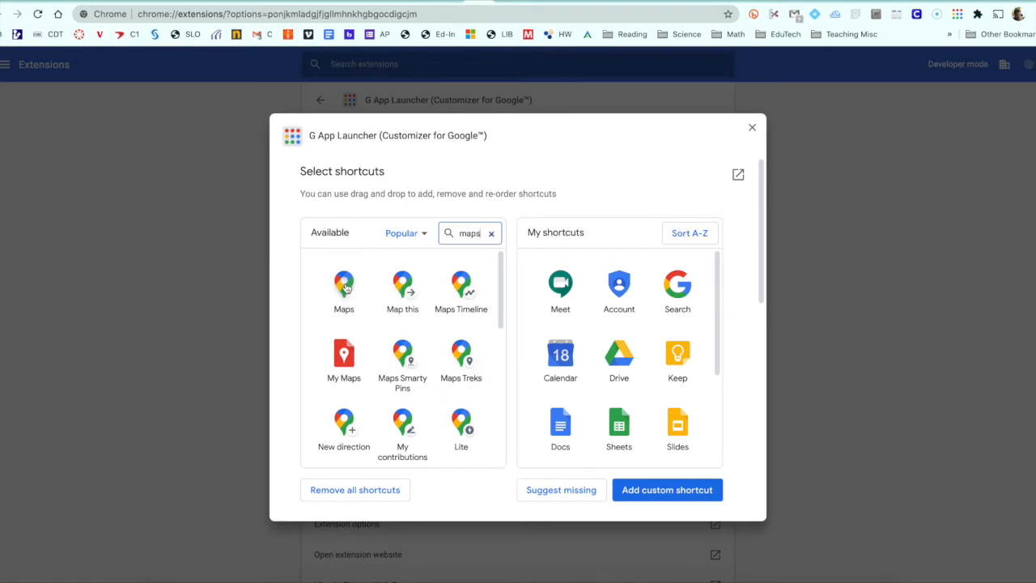
left_click(491, 234)
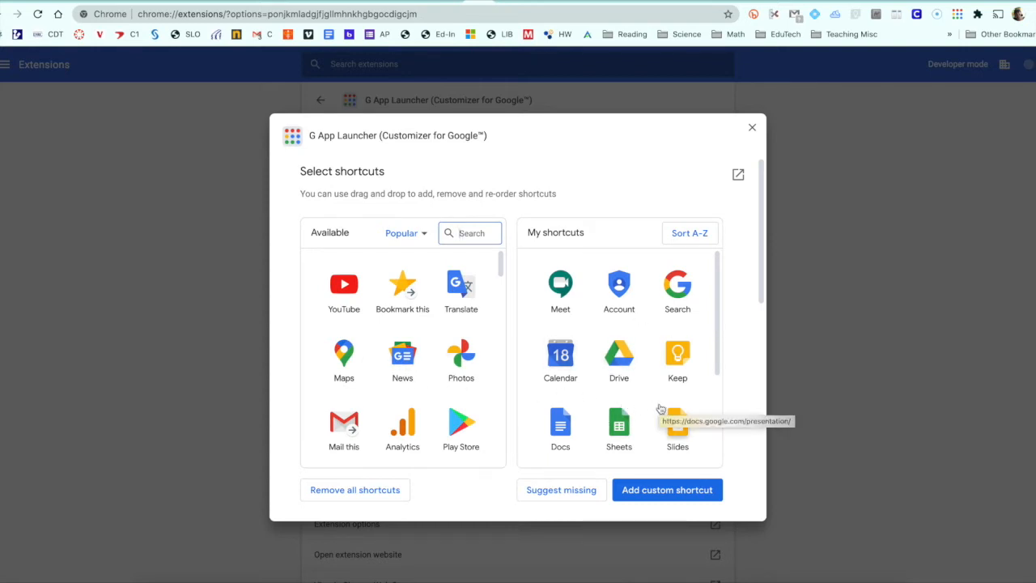
Step: Turn on Display G Suite apps in the launcher's general settings and behaviour
scroll(394, 394, "down", 1)
scroll(394, 395, "down", 4)
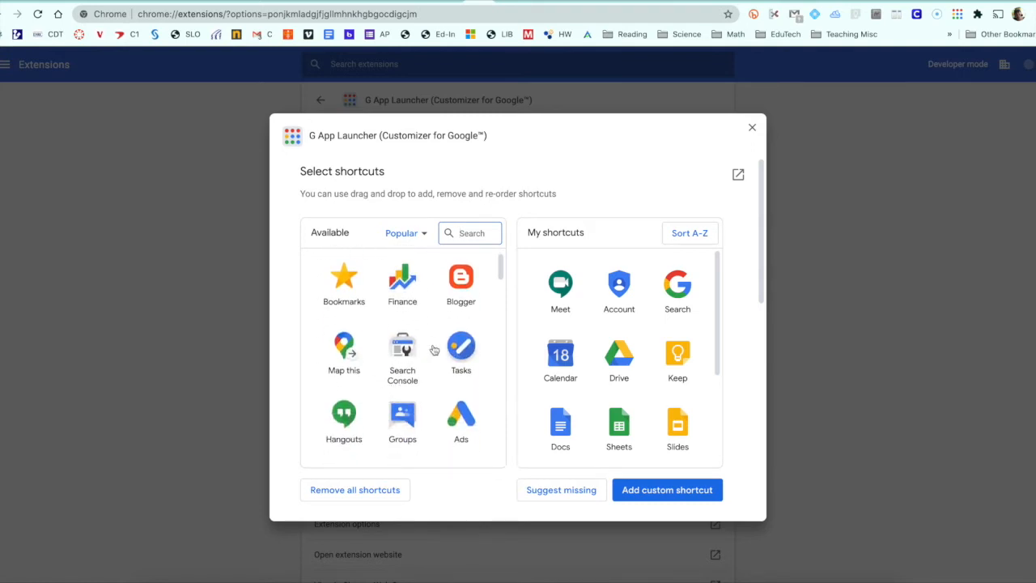
scroll(745, 380, "down", 3)
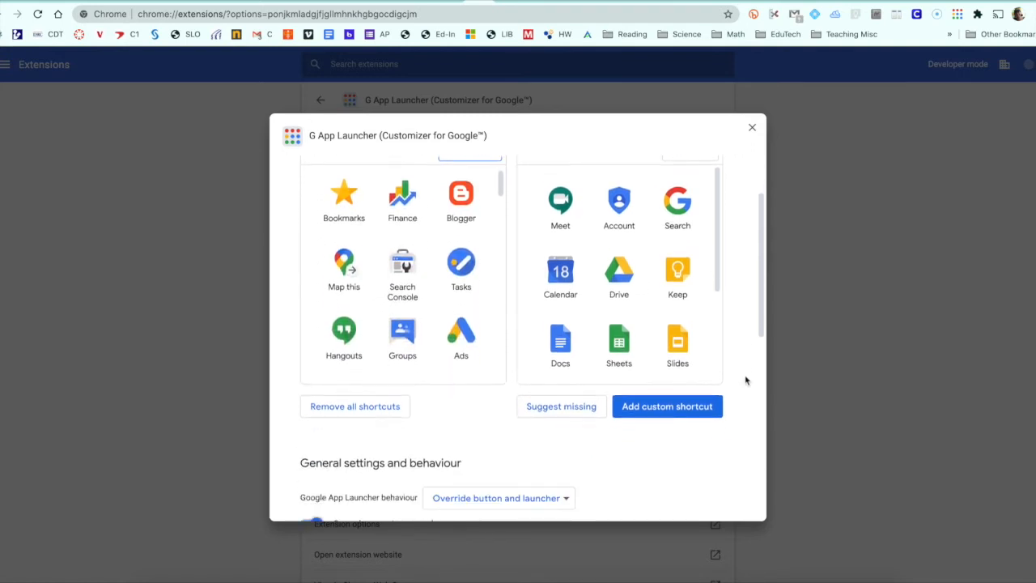
scroll(745, 379, "down", 2)
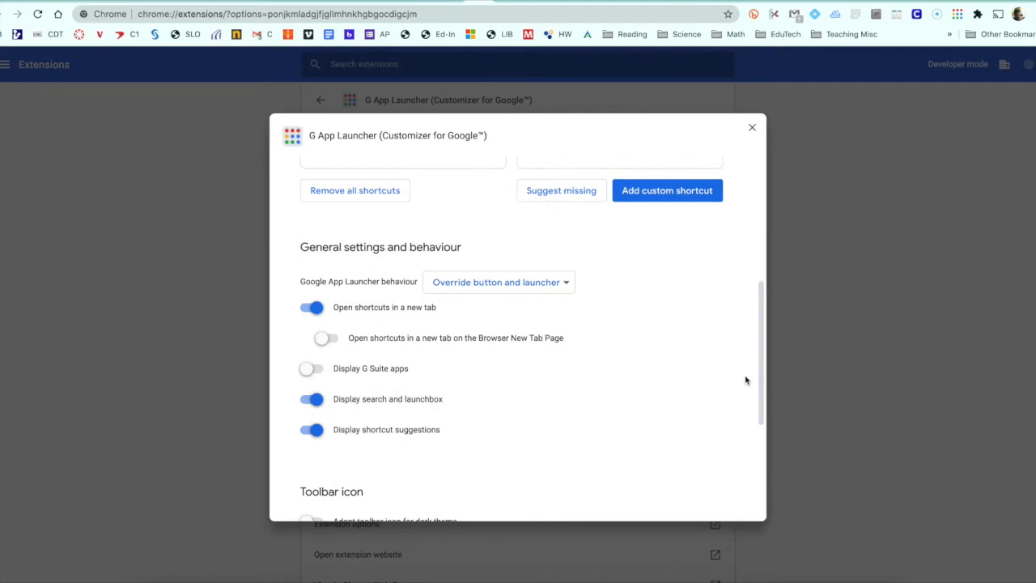
scroll(745, 380, "down", 1)
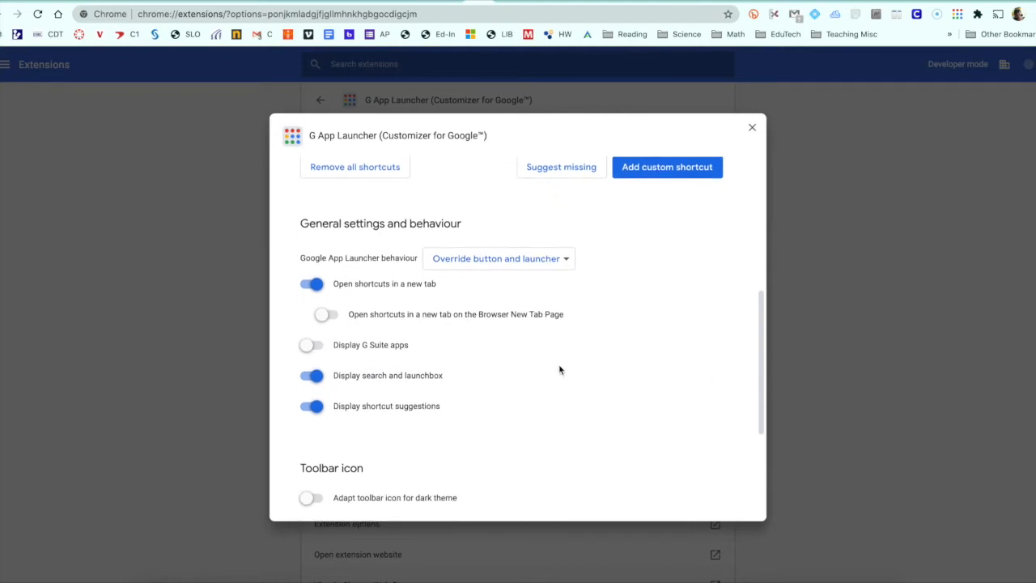
scroll(558, 369, "down", 1)
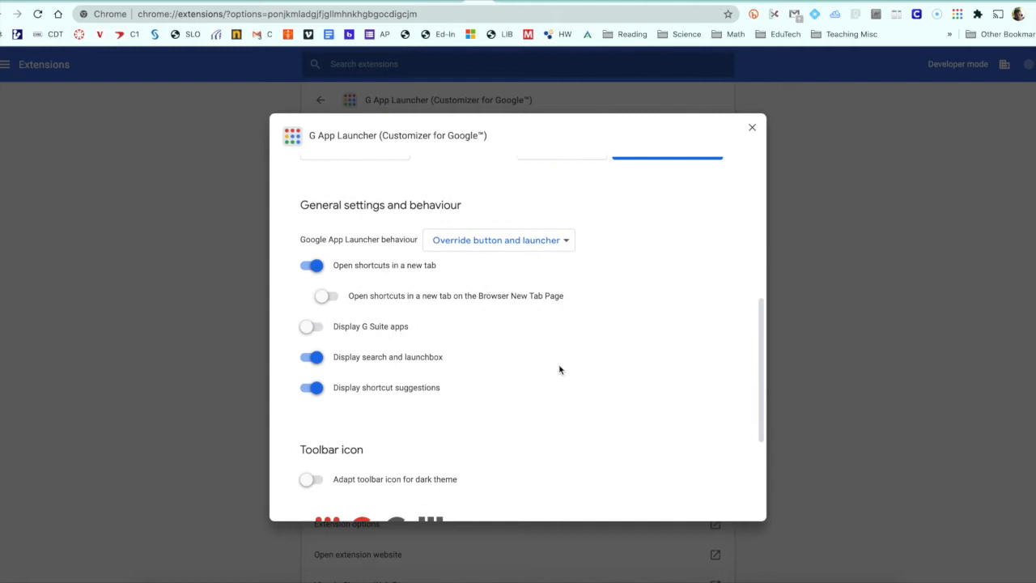
left_click(304, 328)
scroll(381, 372, "down", 2)
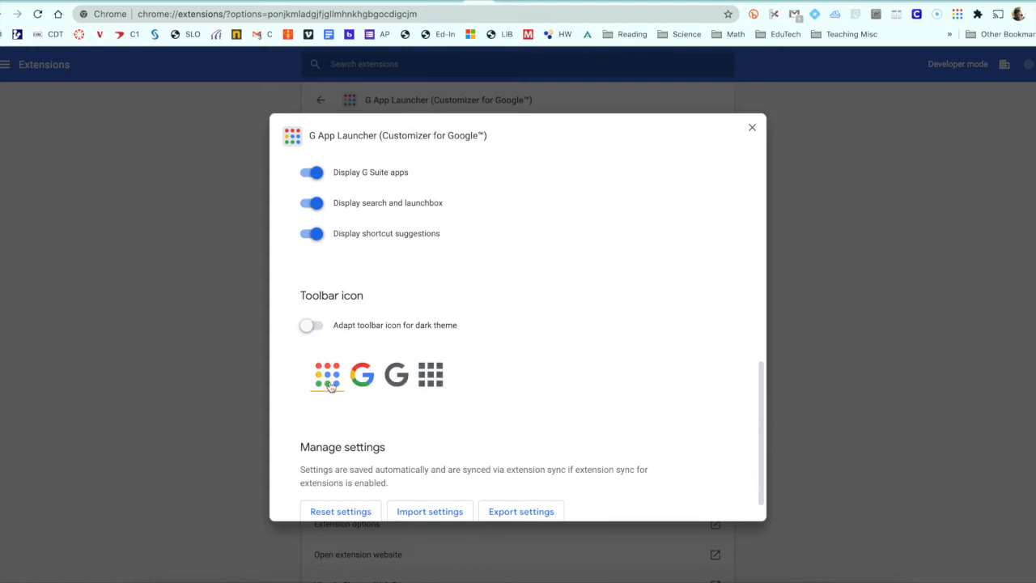
scroll(555, 288, "up", 10)
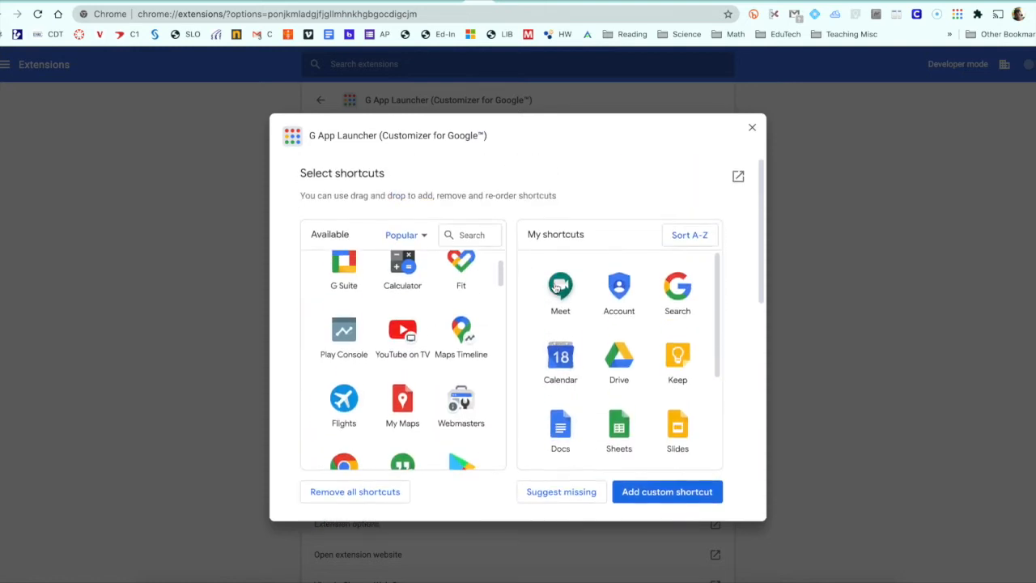
scroll(693, 360, "down", 3)
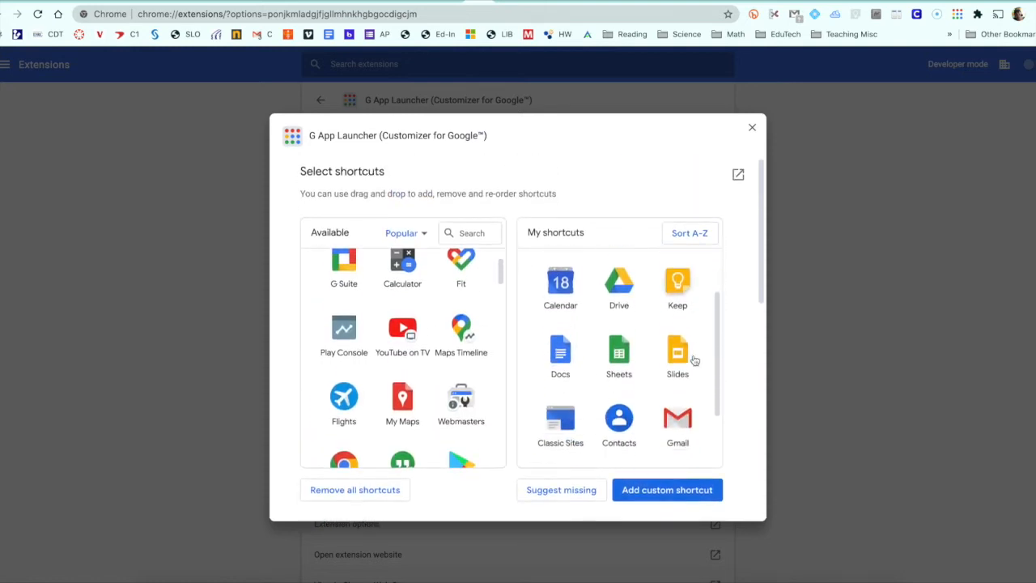
scroll(693, 361, "down", 2)
scroll(693, 360, "up", 4)
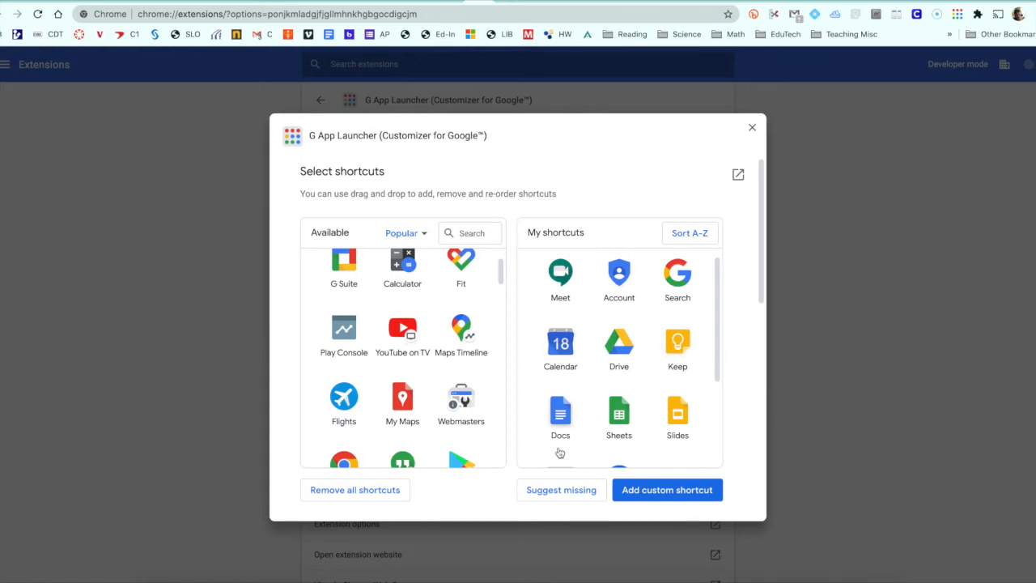
Step: Start a custom shortcut and name it Blocksi
left_click(667, 492)
left_click(541, 304)
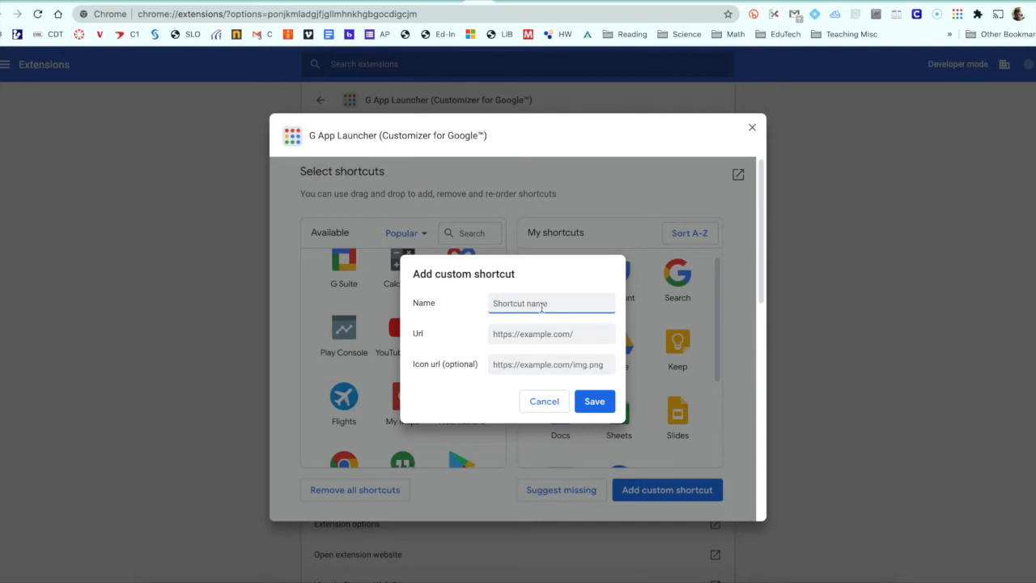
type("Blocksi")
key("Tab")
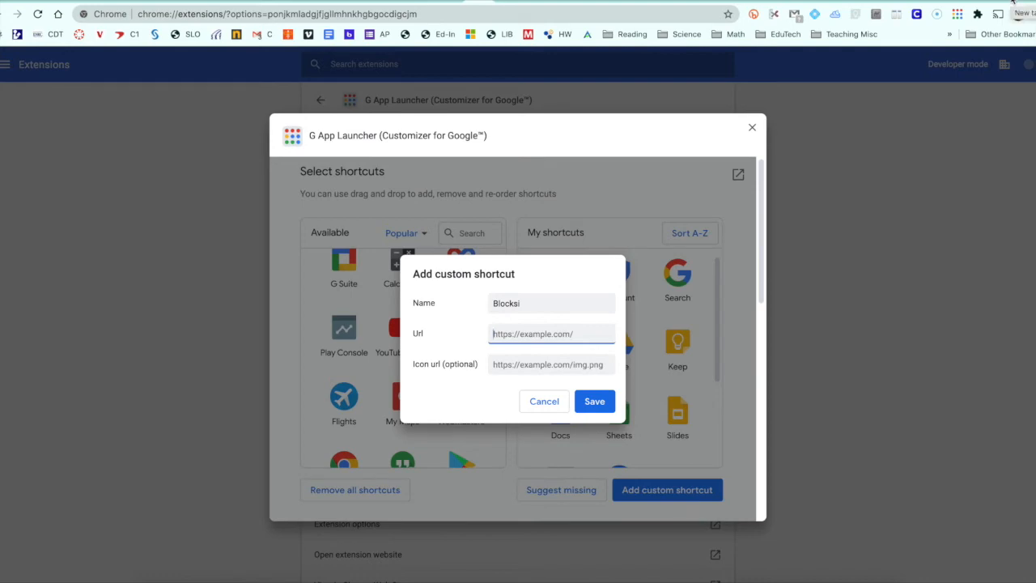
left_click(1011, 4)
left_click(348, 35)
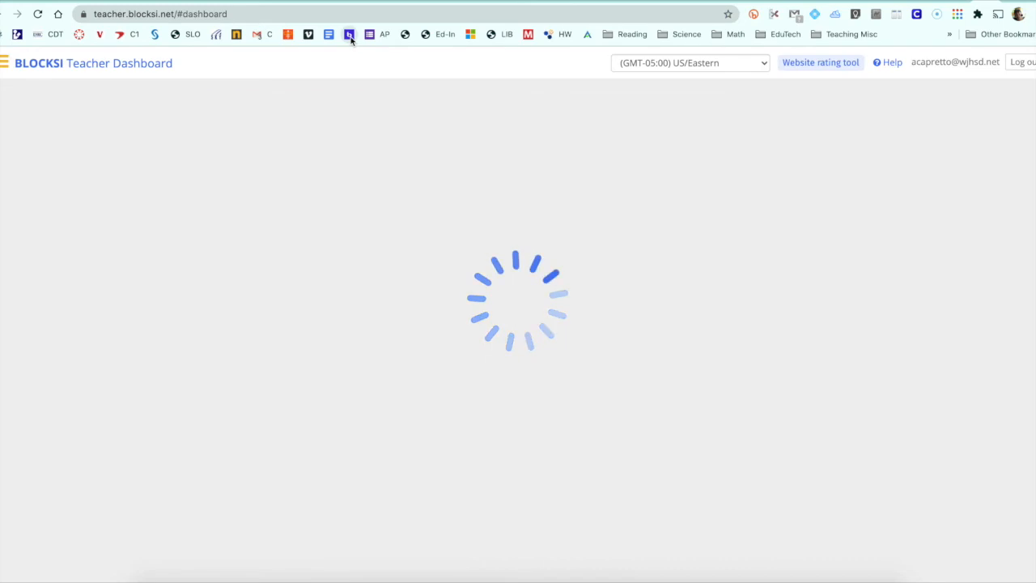
left_click_drag(176, 17, 81, 17)
key("ctrl+c")
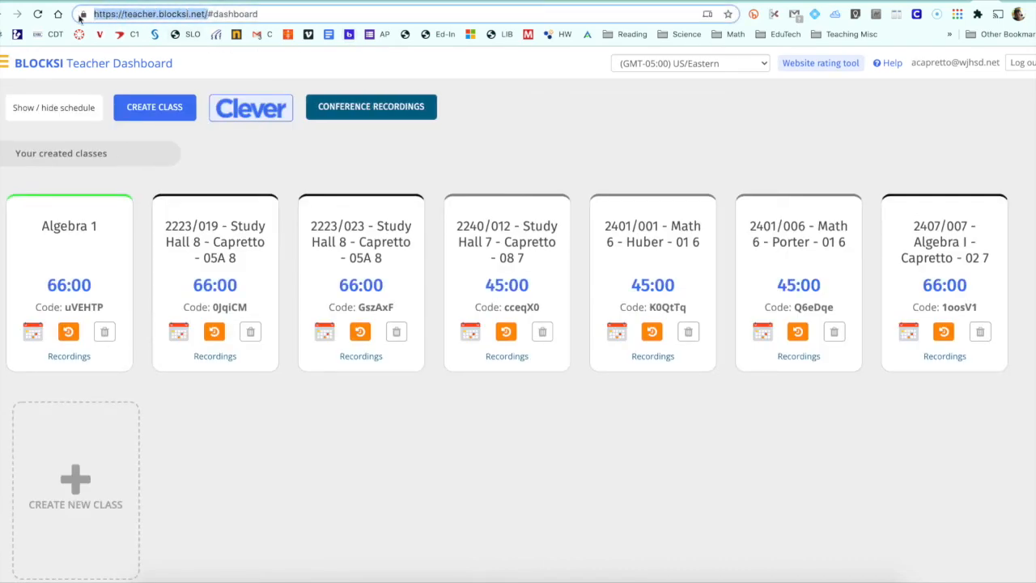
left_click(957, 14)
left_click(937, 40)
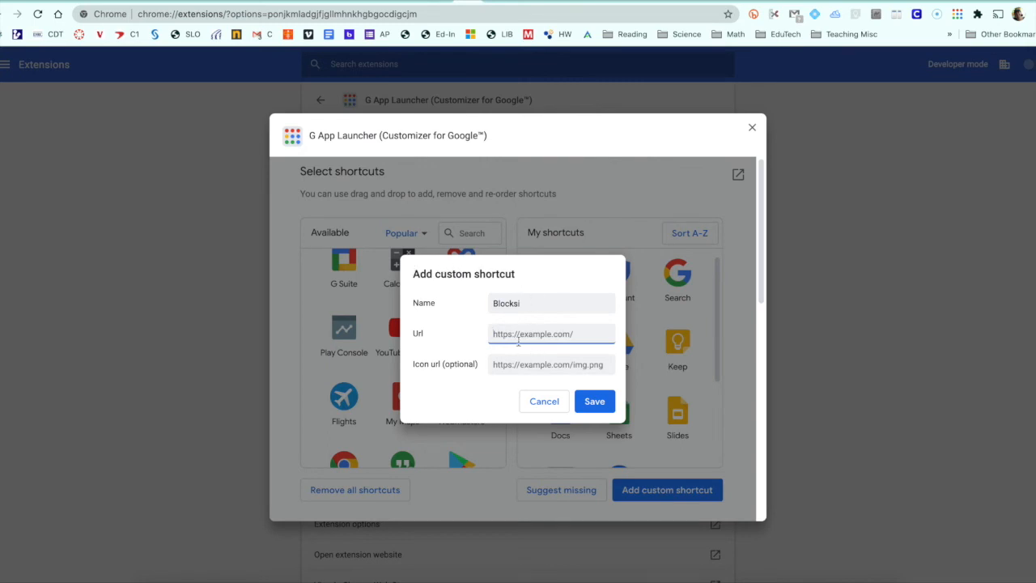
key("ctrl+v")
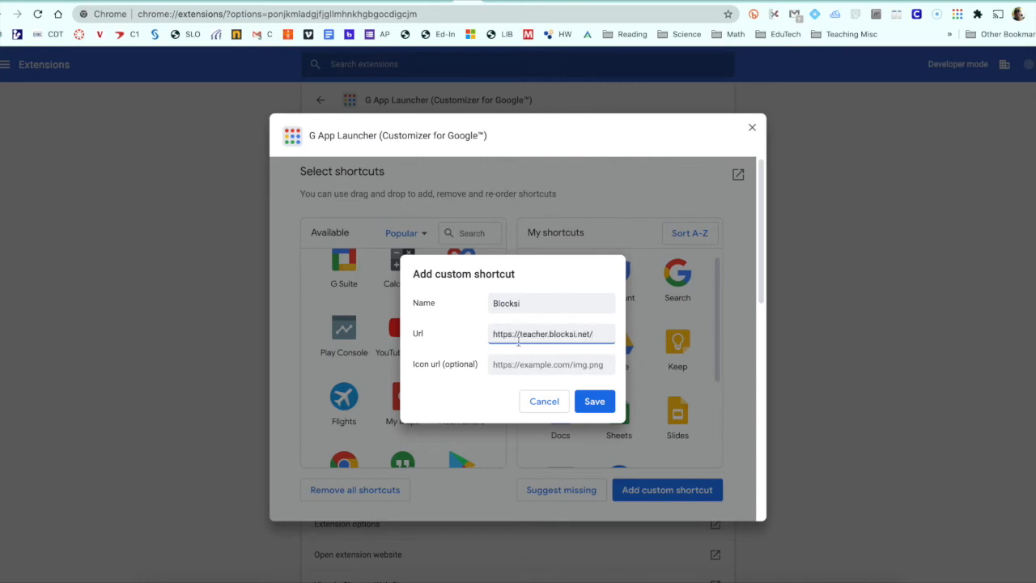
left_click(600, 408)
scroll(619, 388, "down", 3)
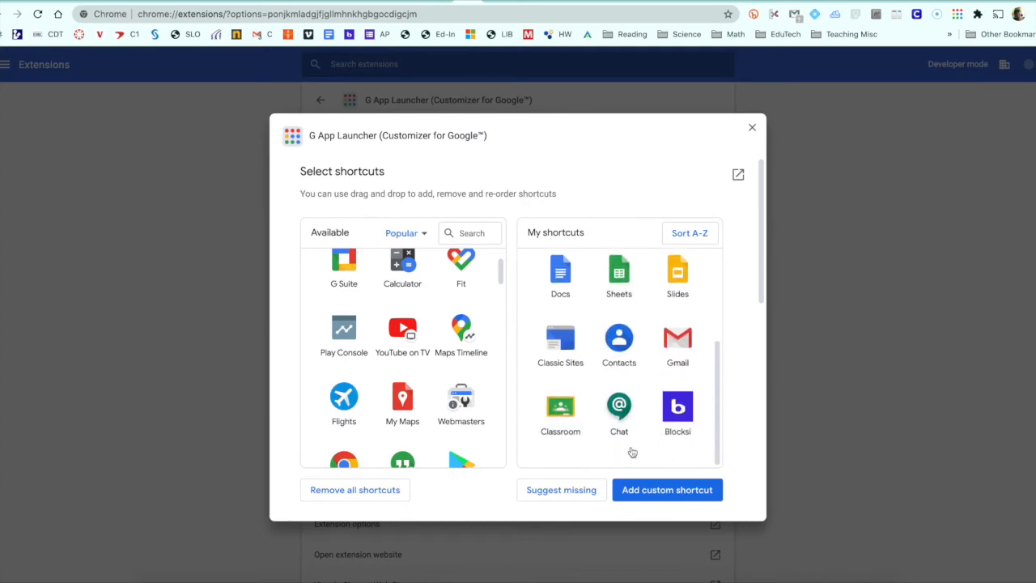
Step: Check the optional icon URL field in the Blocksi shortcut's details and save with it left empty
left_click(682, 414)
left_click(524, 366)
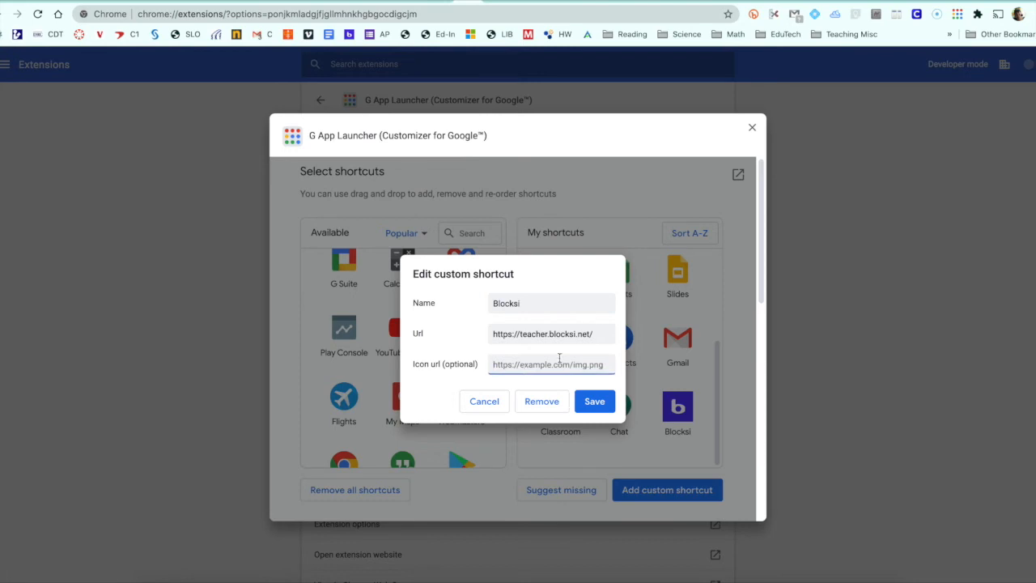
left_click(593, 401)
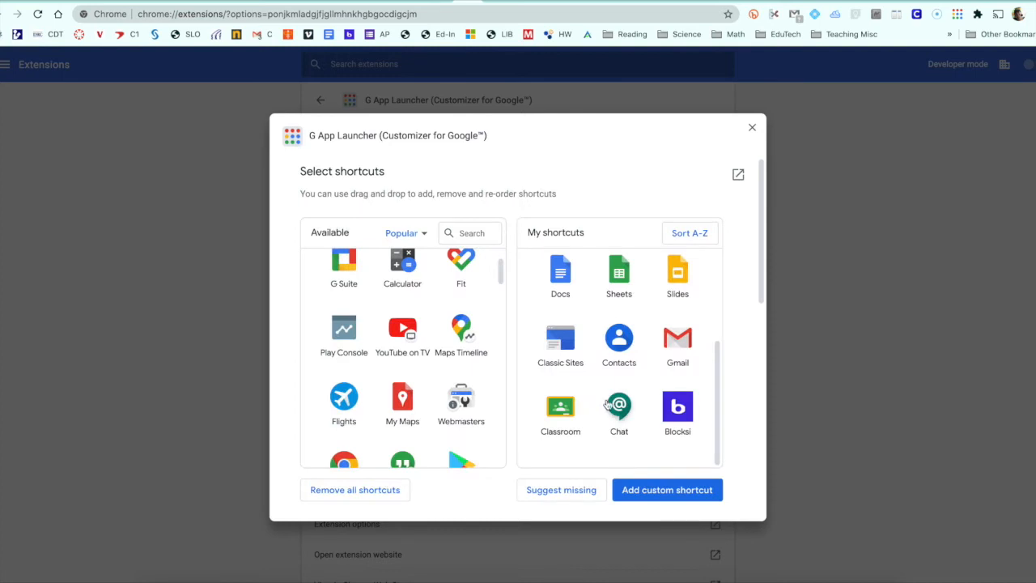
Step: Move Blocksi to second place in My shortcuts, put Account directly after Docs, and close the settings
mouse_move(677, 409)
left_mouse_down()
mouse_move(622, 349)
mouse_move(595, 271)
mouse_move(597, 235)
mouse_move(615, 296)
left_mouse_up()
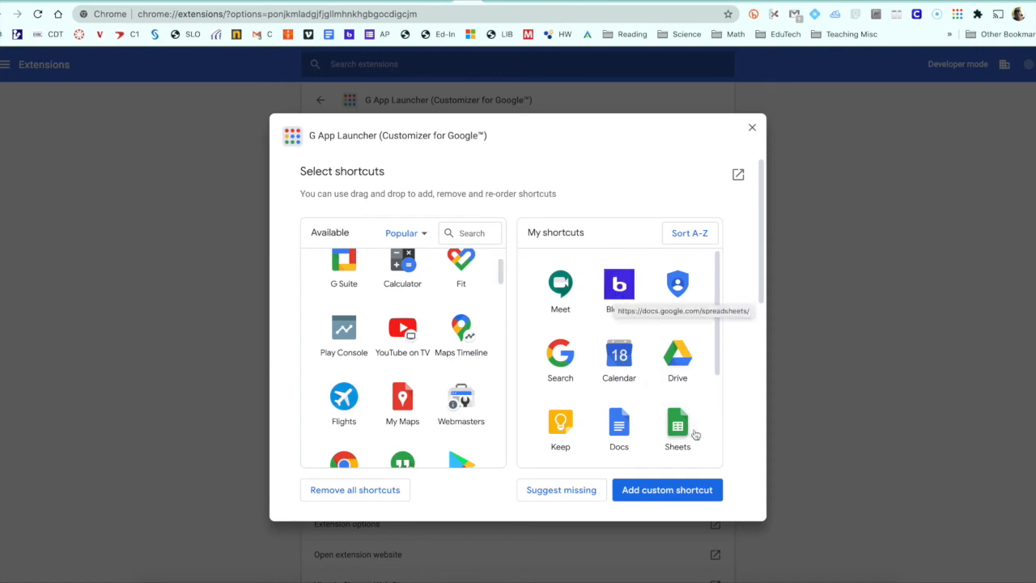
left_click_drag(678, 283, 645, 451)
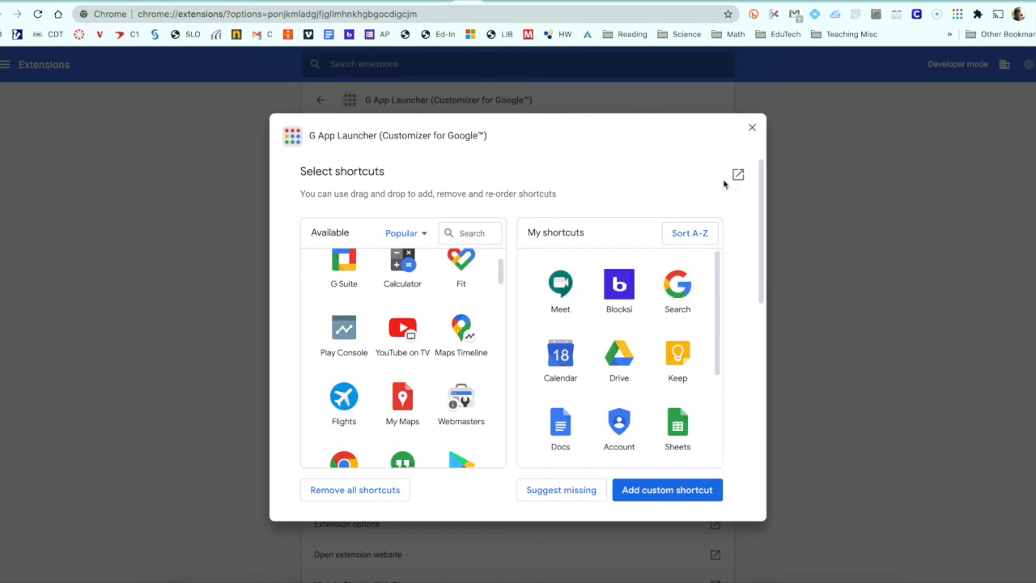
left_click(751, 129)
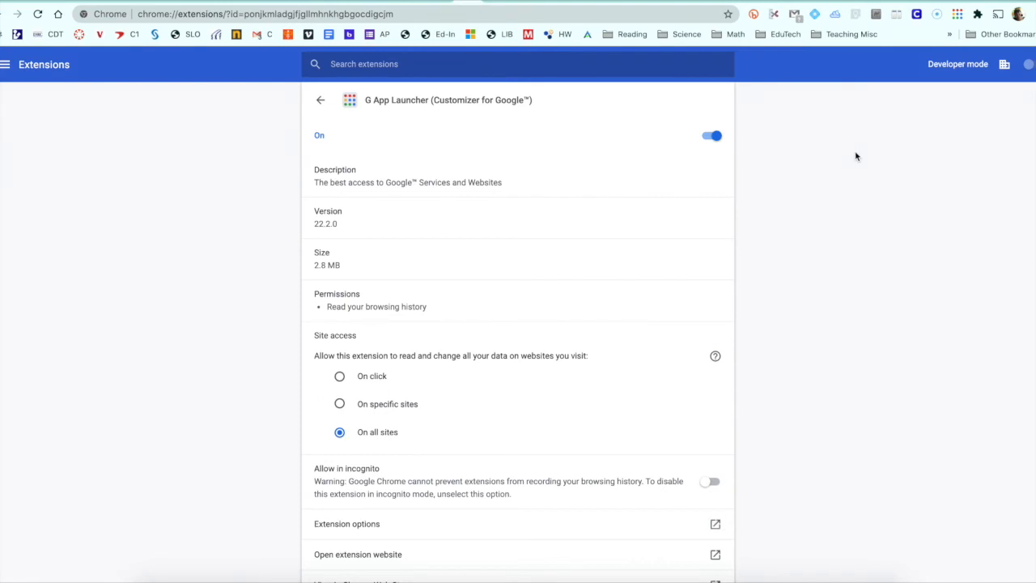
Step: Look through the shortcuts and G Suite apps in the launcher and move Drive directly before Calendar
left_click(957, 14)
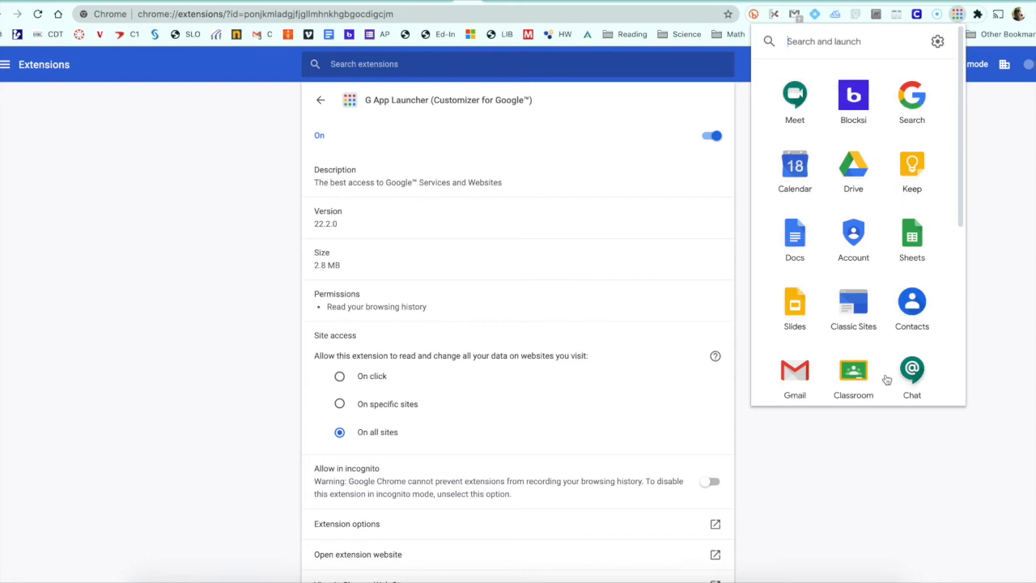
scroll(886, 378, "down", 5)
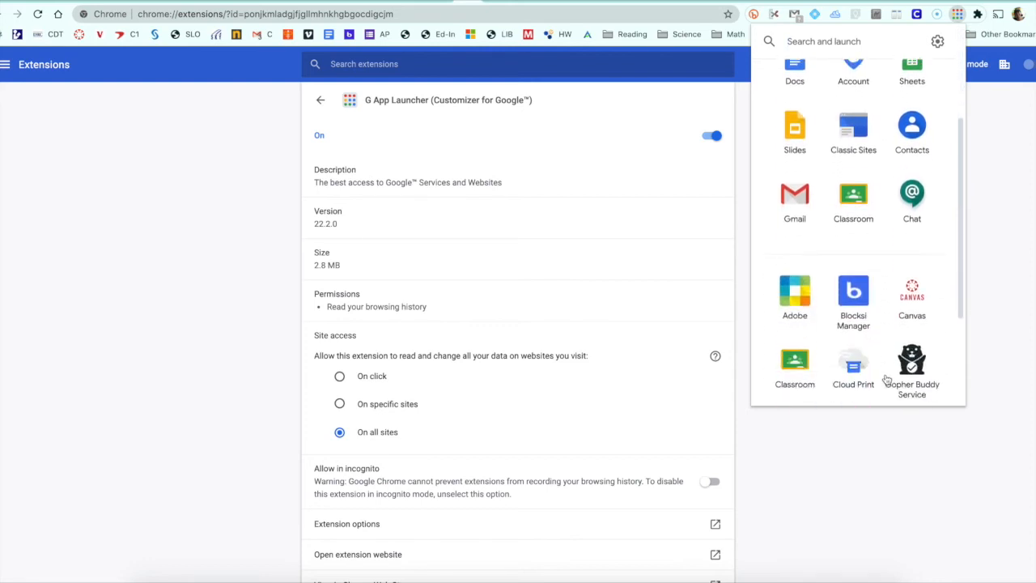
scroll(886, 378, "down", 2)
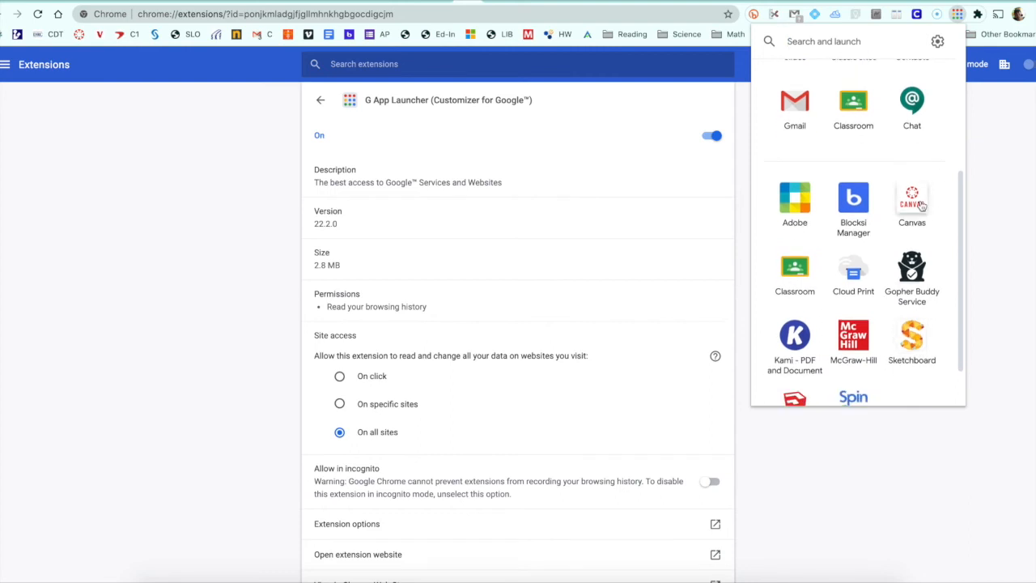
scroll(920, 209, "down", 2)
scroll(920, 208, "up", 2)
scroll(876, 93, "up", 5)
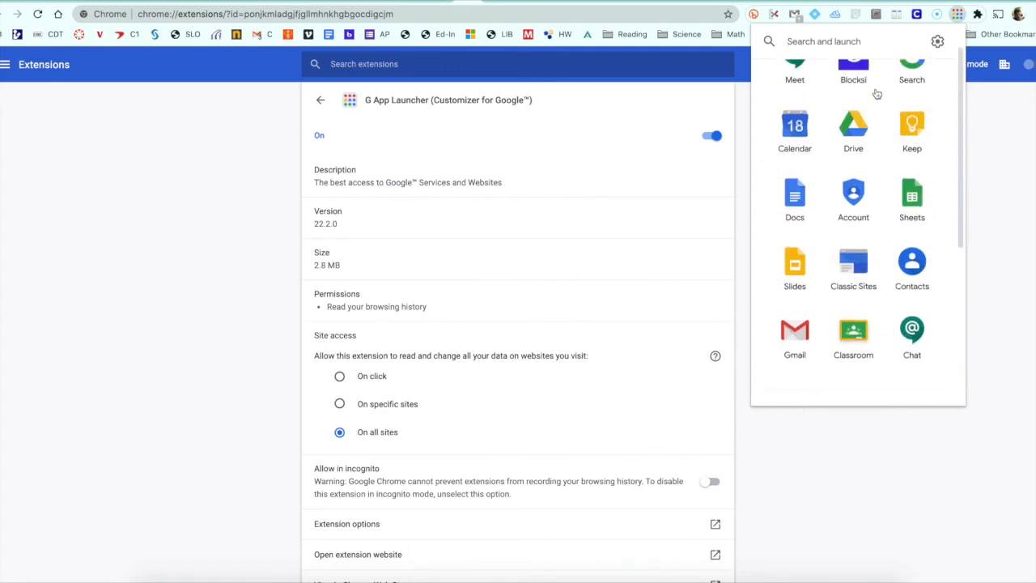
mouse_move(863, 174)
left_mouse_down()
mouse_move(779, 176)
mouse_move(864, 185)
left_mouse_up()
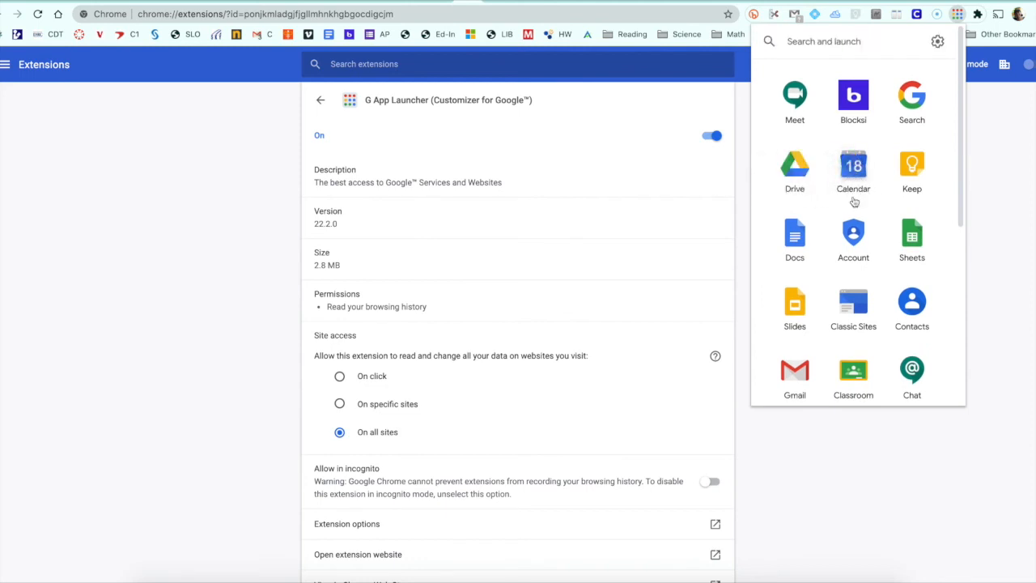
scroll(860, 277, "down", 5)
scroll(860, 275, "up", 1)
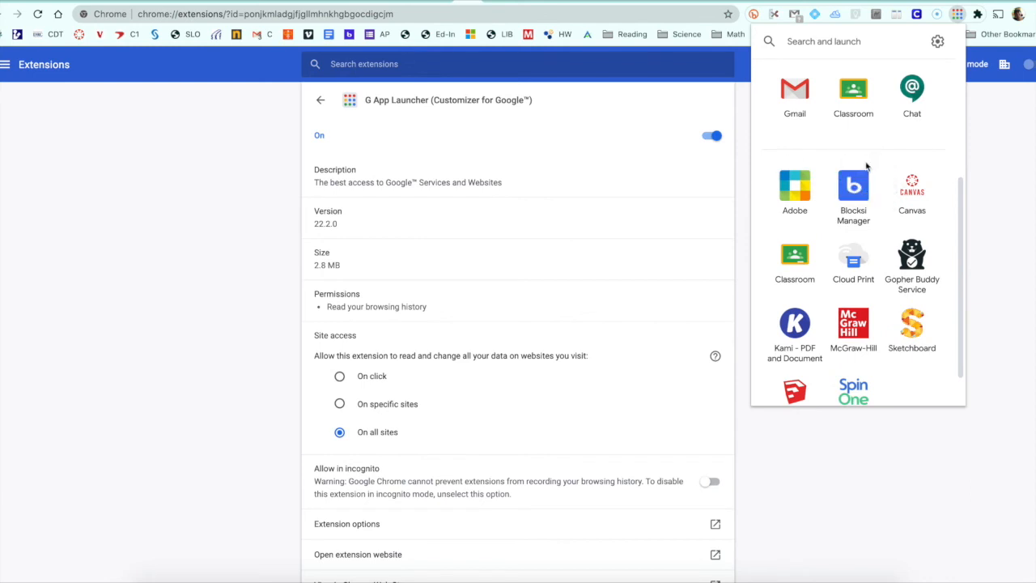
scroll(874, 171, "up", 5)
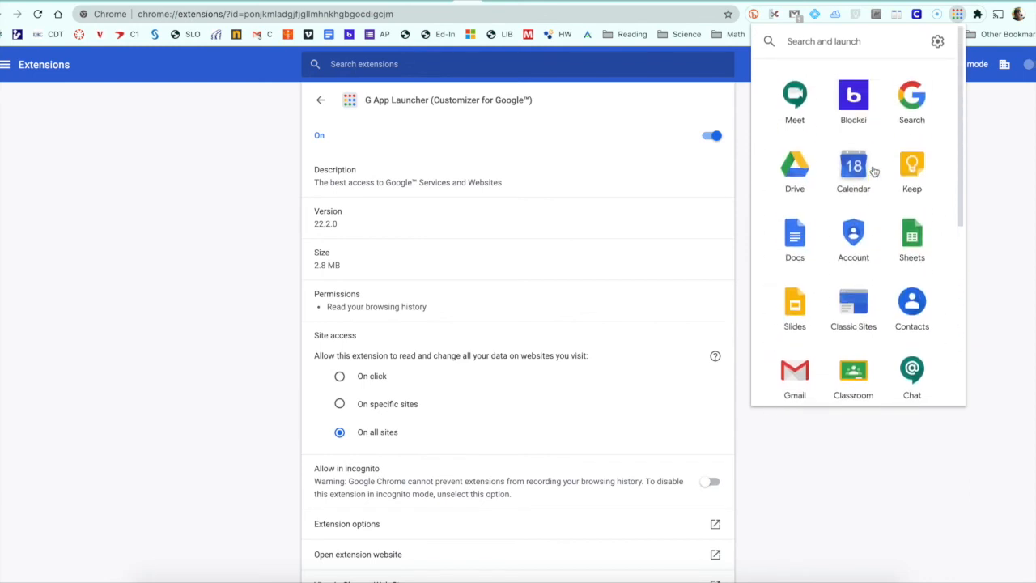
Step: Reopen the launcher settings and start another custom shortcut named Canvas
left_click(936, 43)
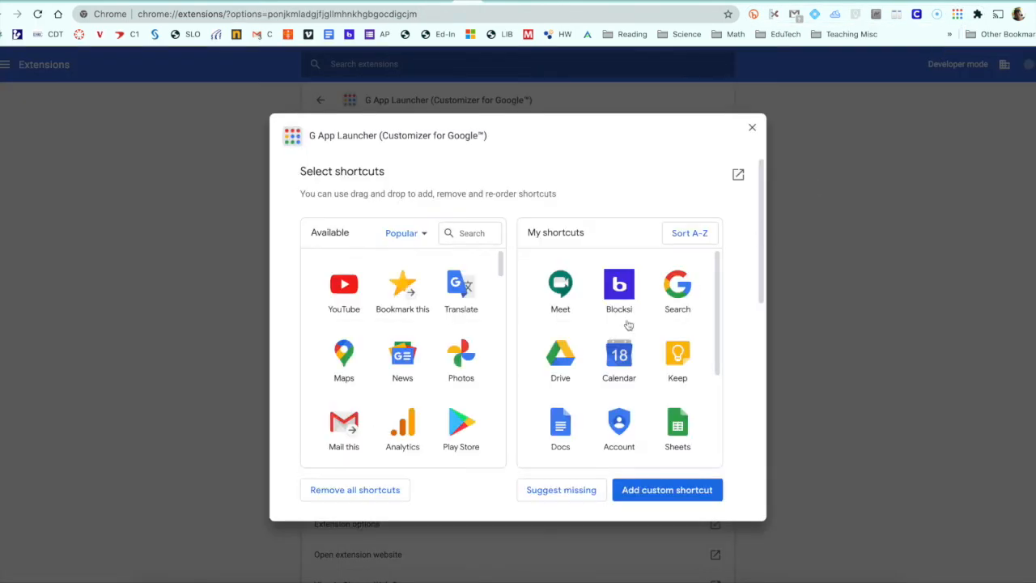
left_click(662, 489)
left_click(528, 305)
type("Can")
left_click(547, 330)
key("ctrl+t")
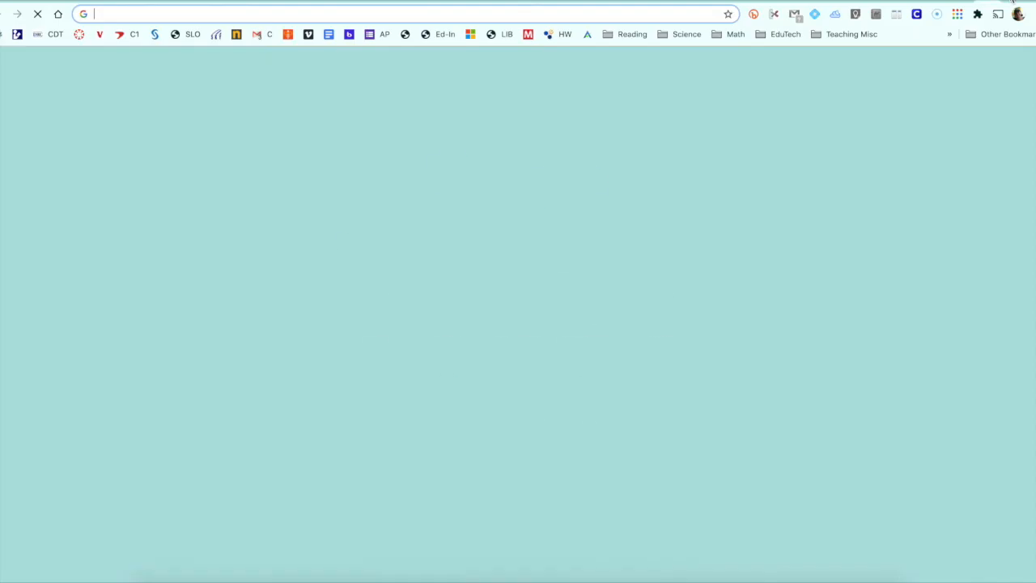
left_click(957, 14)
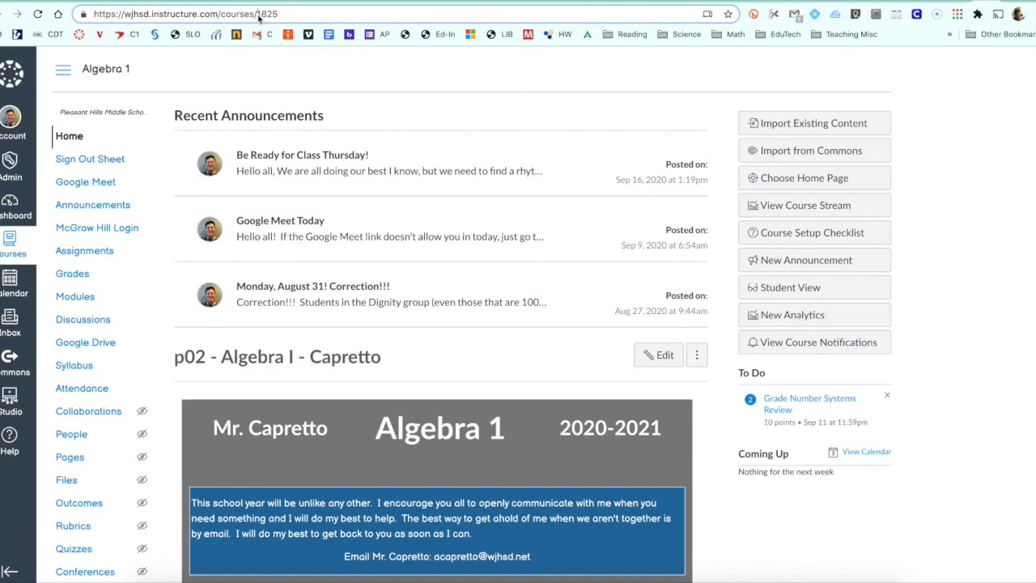
left_click_drag(257, 13, 83, 13)
key("ctrl+c")
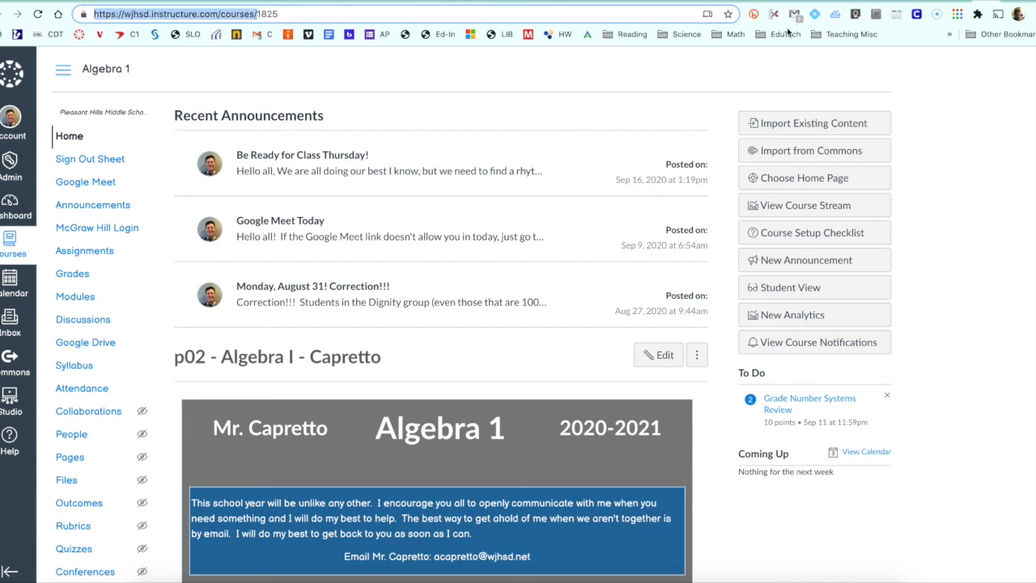
left_click(957, 14)
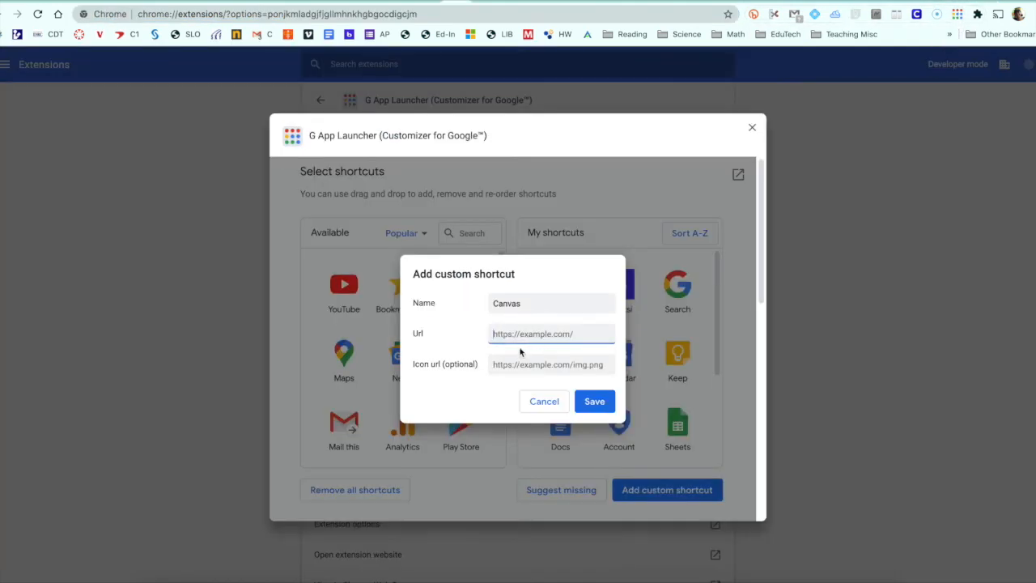
key("ctrl+v")
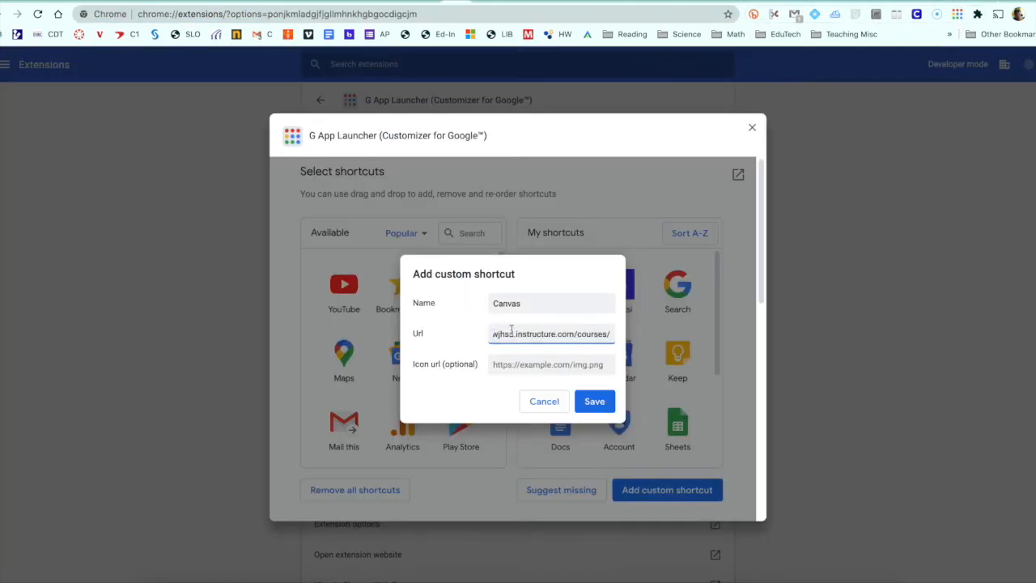
left_click(594, 400)
scroll(598, 397, "down", 3)
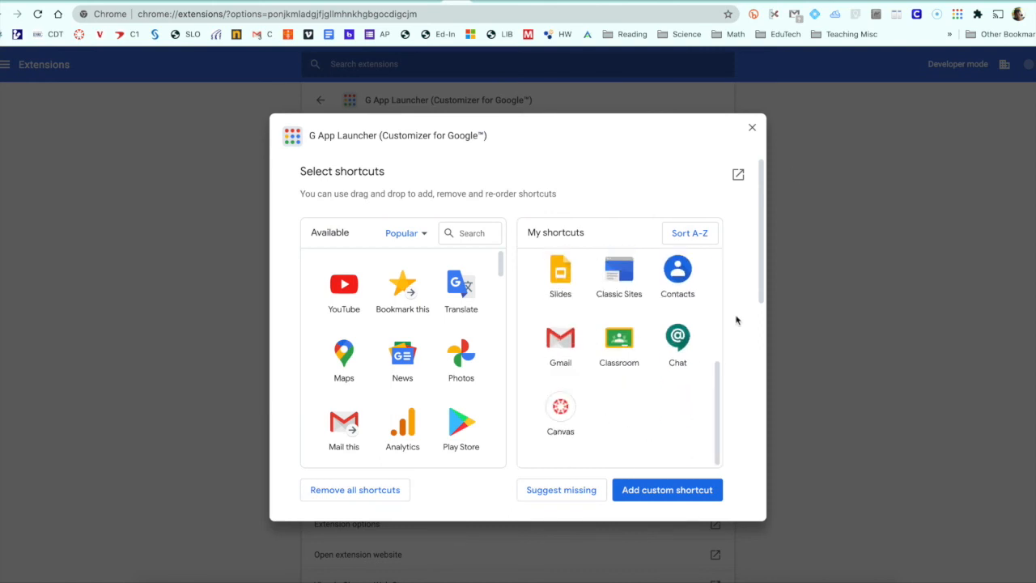
left_click(752, 129)
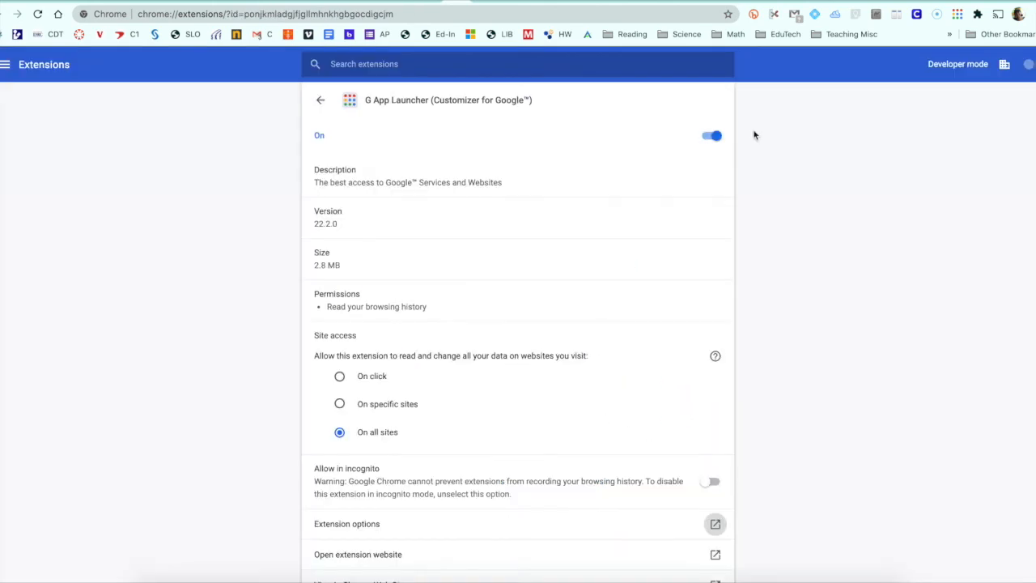
Step: Move the custom Canvas shortcut to the first position in the launcher
left_click(957, 15)
scroll(860, 317, "down", 3)
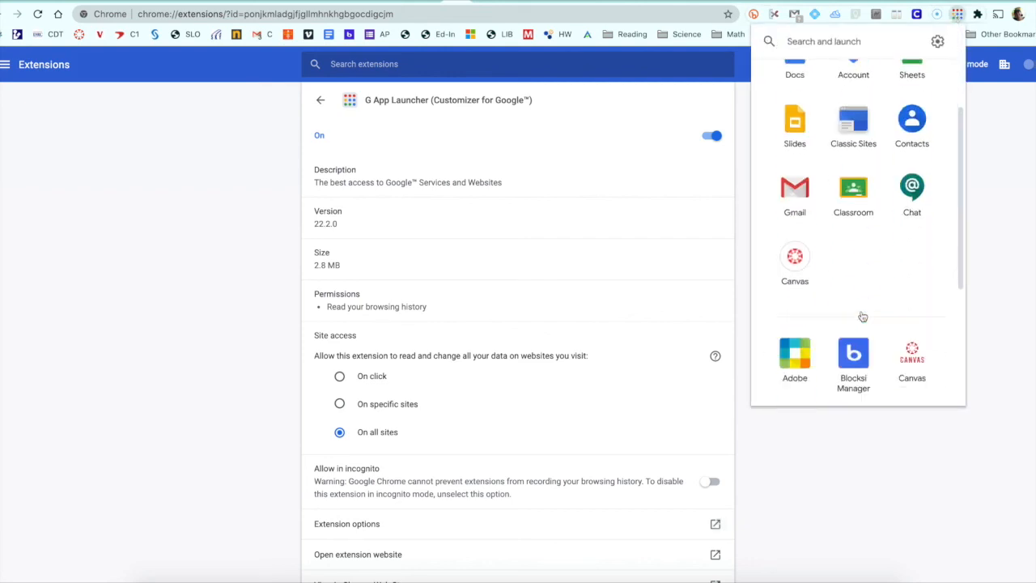
left_click_drag(797, 208, 792, 96)
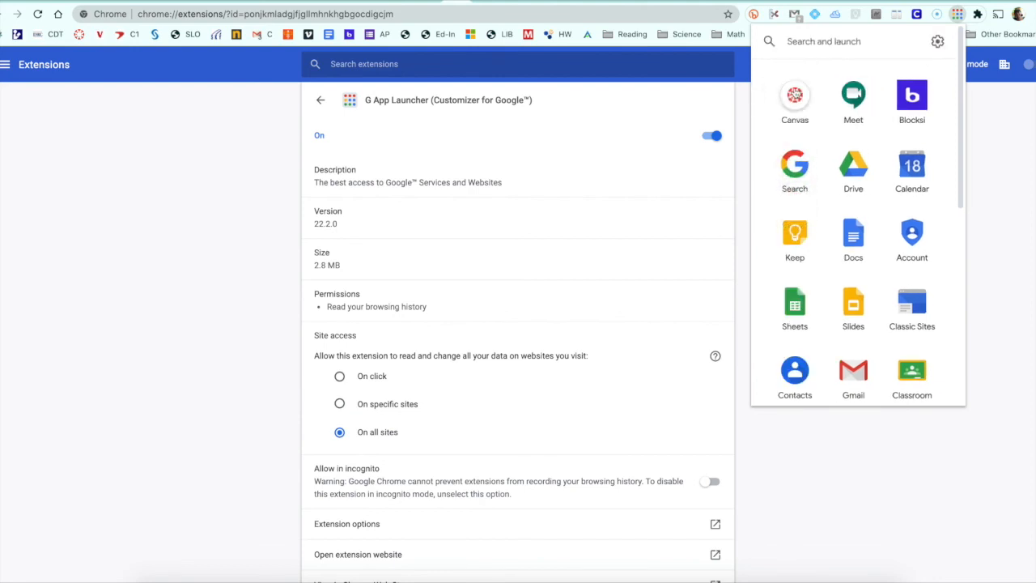
Step: Open the Canvas courses page from the launcher shortcut and view the launcher's G Suite apps section
left_click(798, 106)
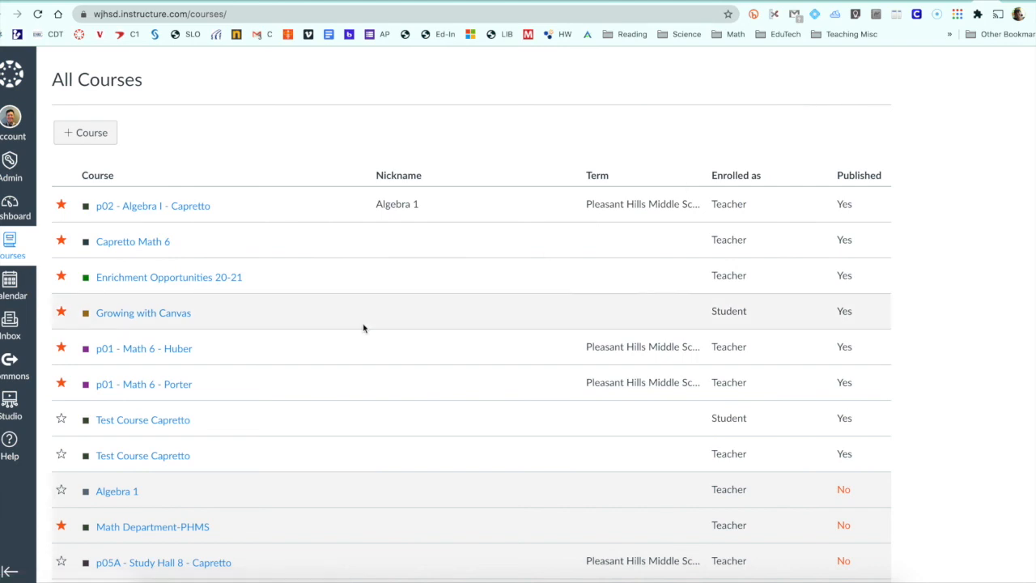
left_click(955, 15)
scroll(925, 227, "down", 6)
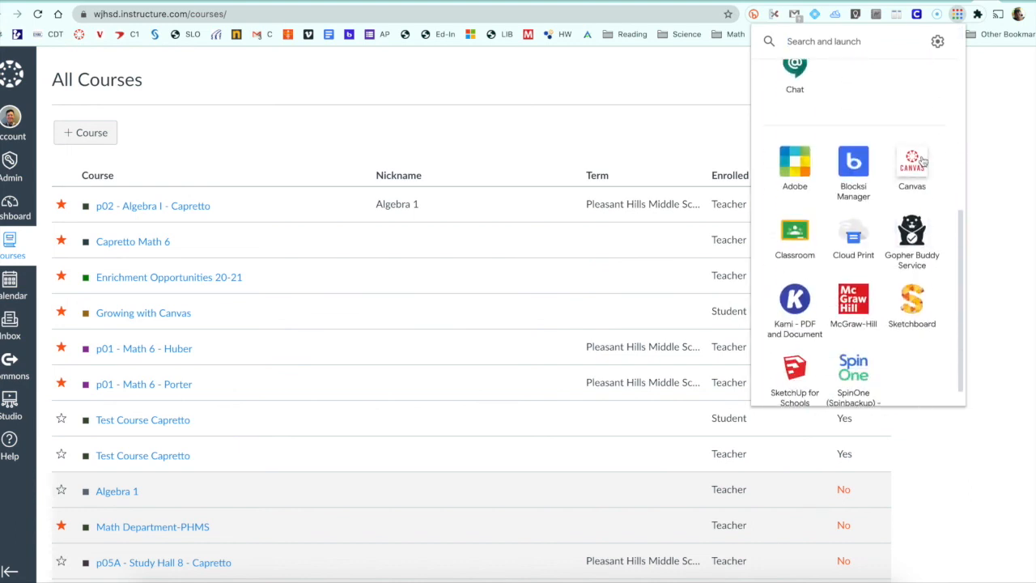